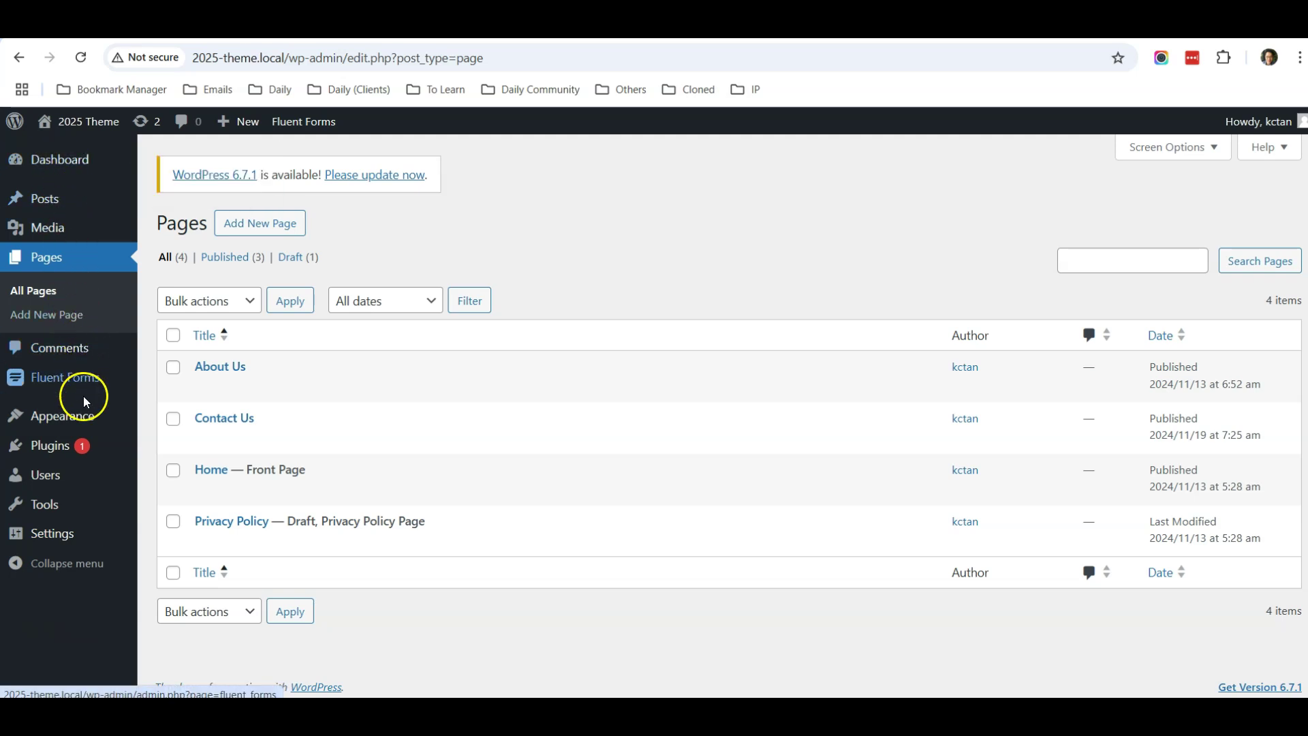
# Step: Open the Header template part from the Header category in the site editor's Patterns
pyautogui.moveTo(82, 416)
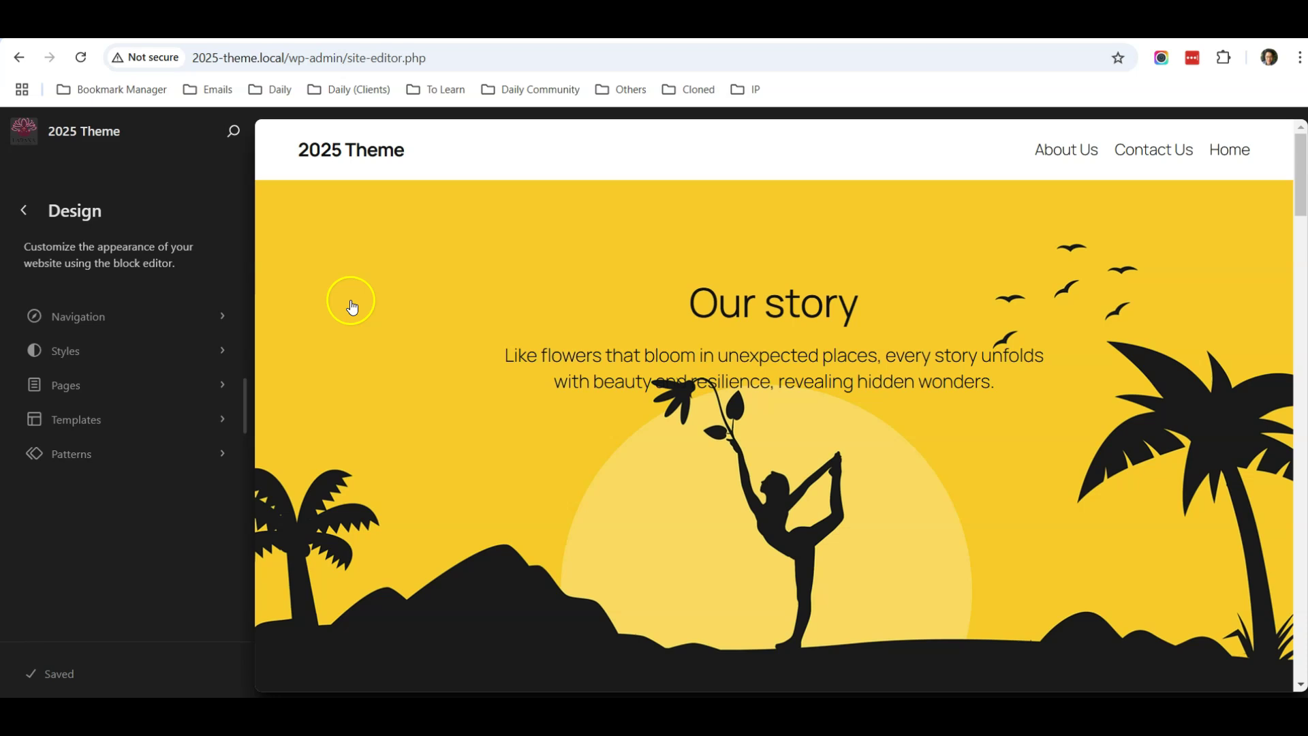
pyautogui.click(118, 455)
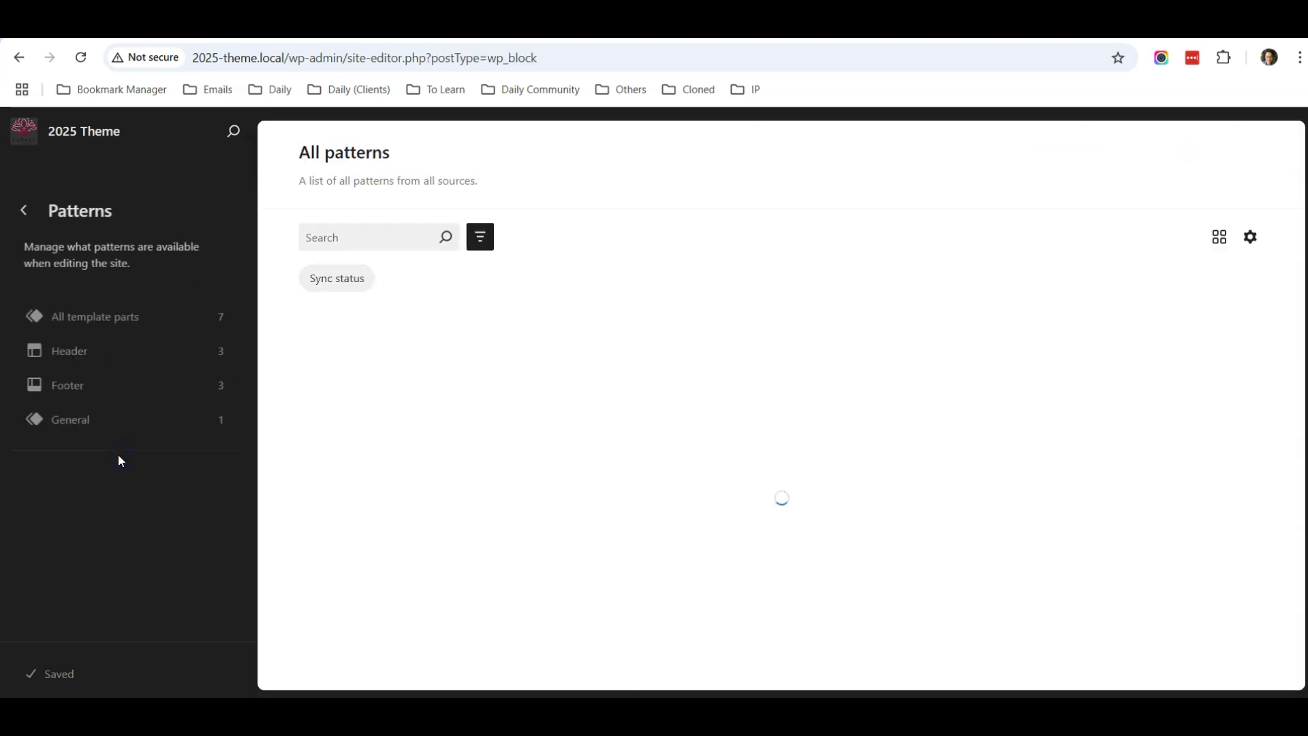
pyautogui.click(101, 356)
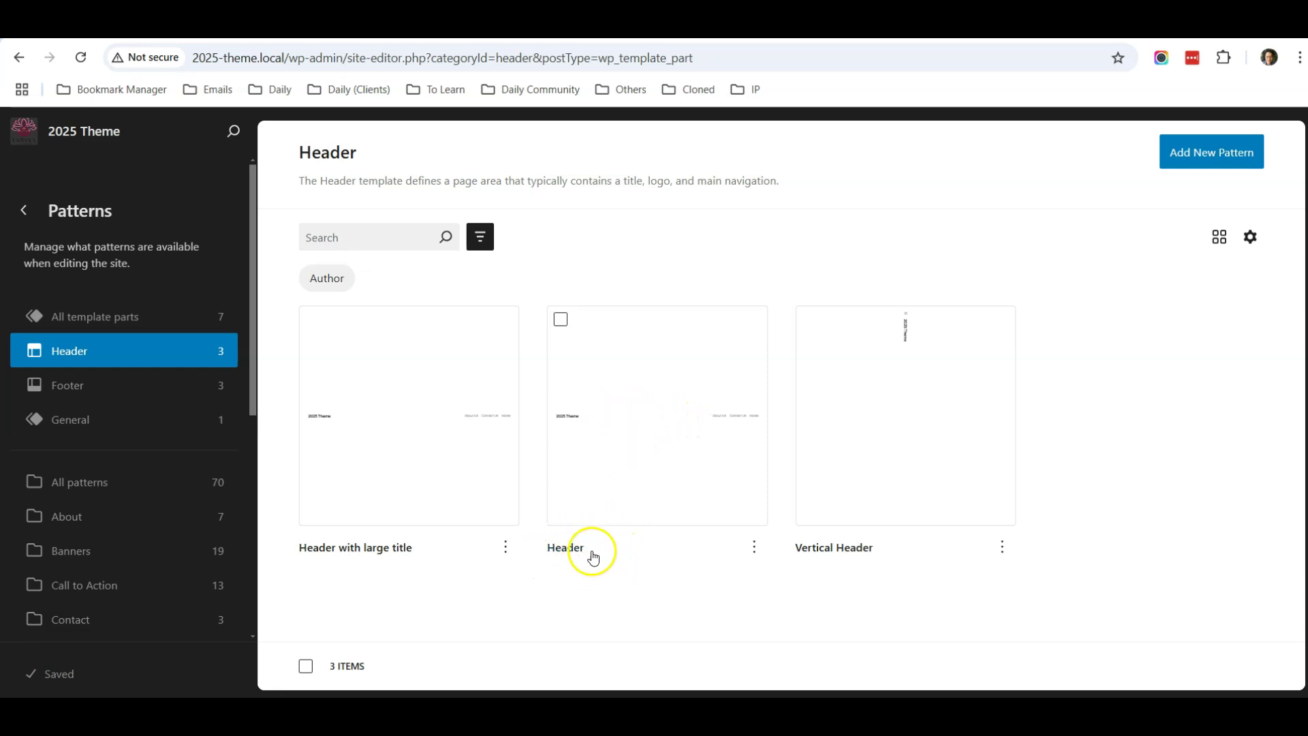
pyautogui.click(607, 424)
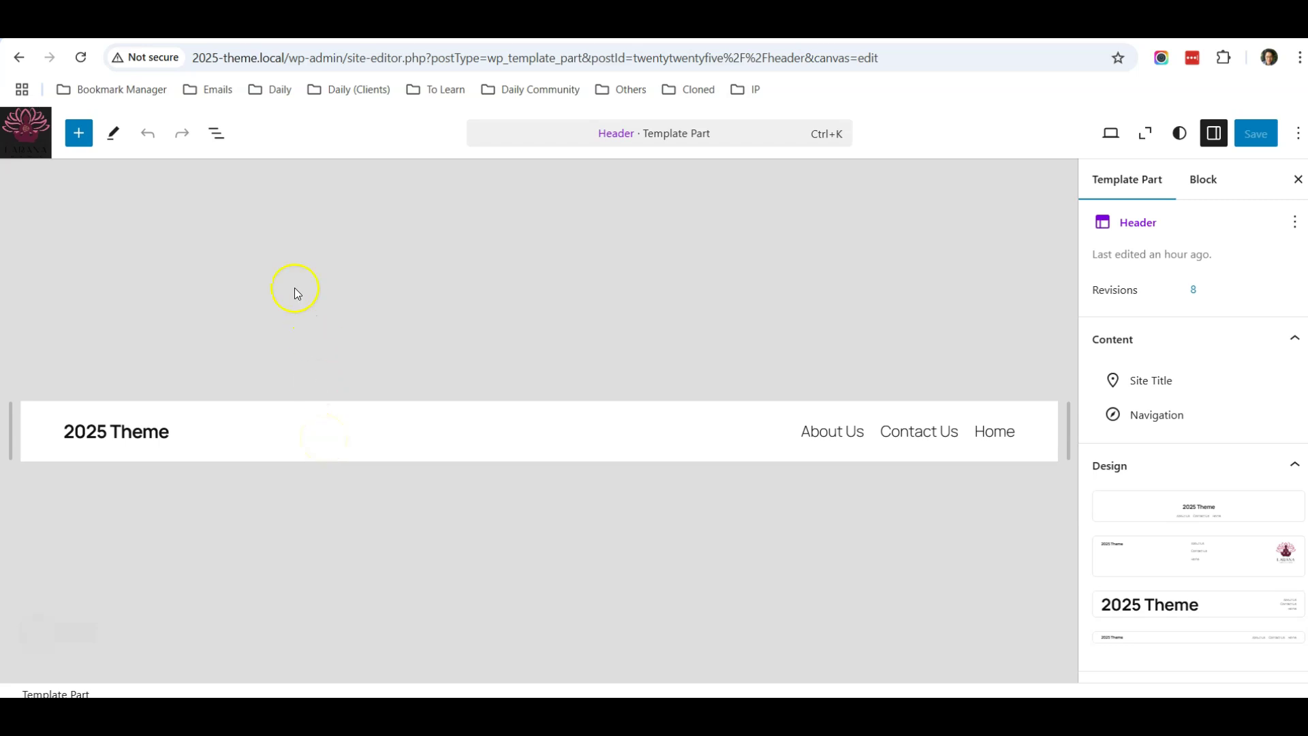
# Step: Insert a Site Logo block showing yoga-logo-transparent.png into the header
pyautogui.click(79, 134)
pyautogui.click(104, 232)
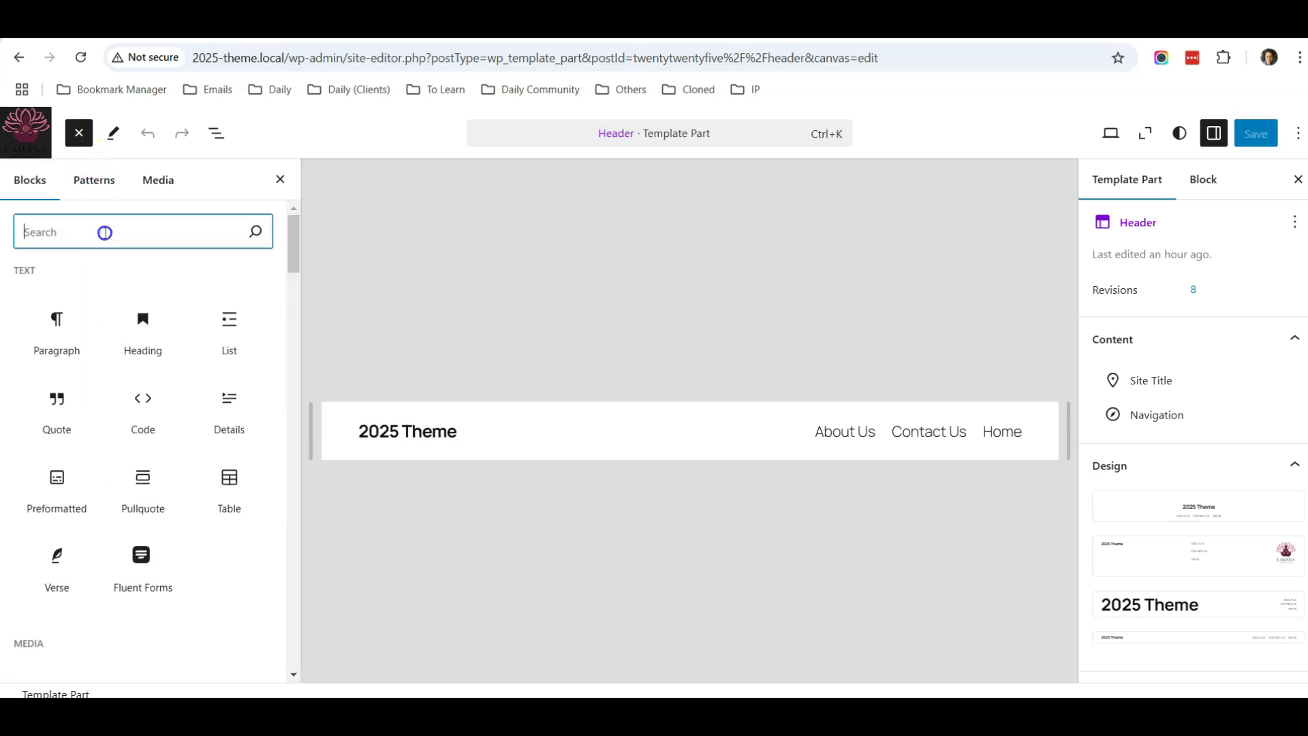
pyautogui.write('logo')
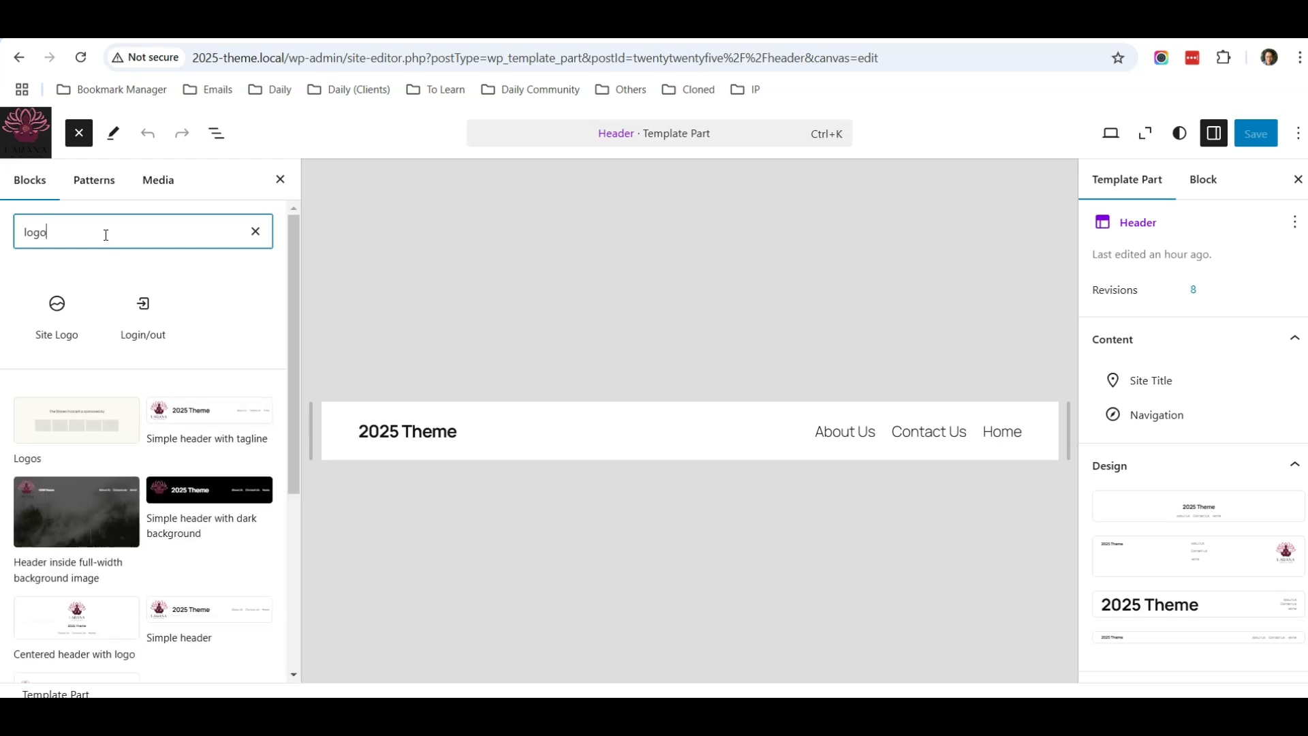
pyautogui.click(58, 328)
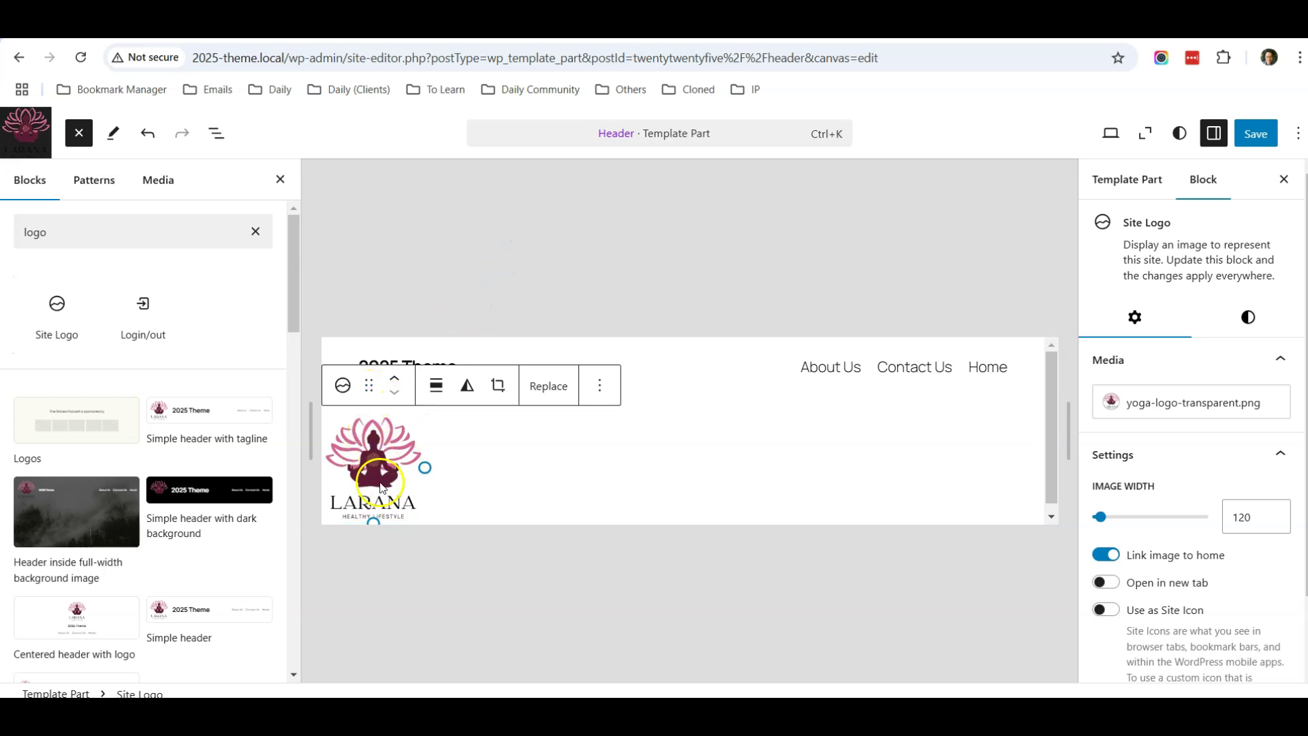
# Step: Drag the Larana logo into the header row, just left of the 2025 Theme title
pyautogui.moveTo(380, 486); pyautogui.dragTo(359, 365)
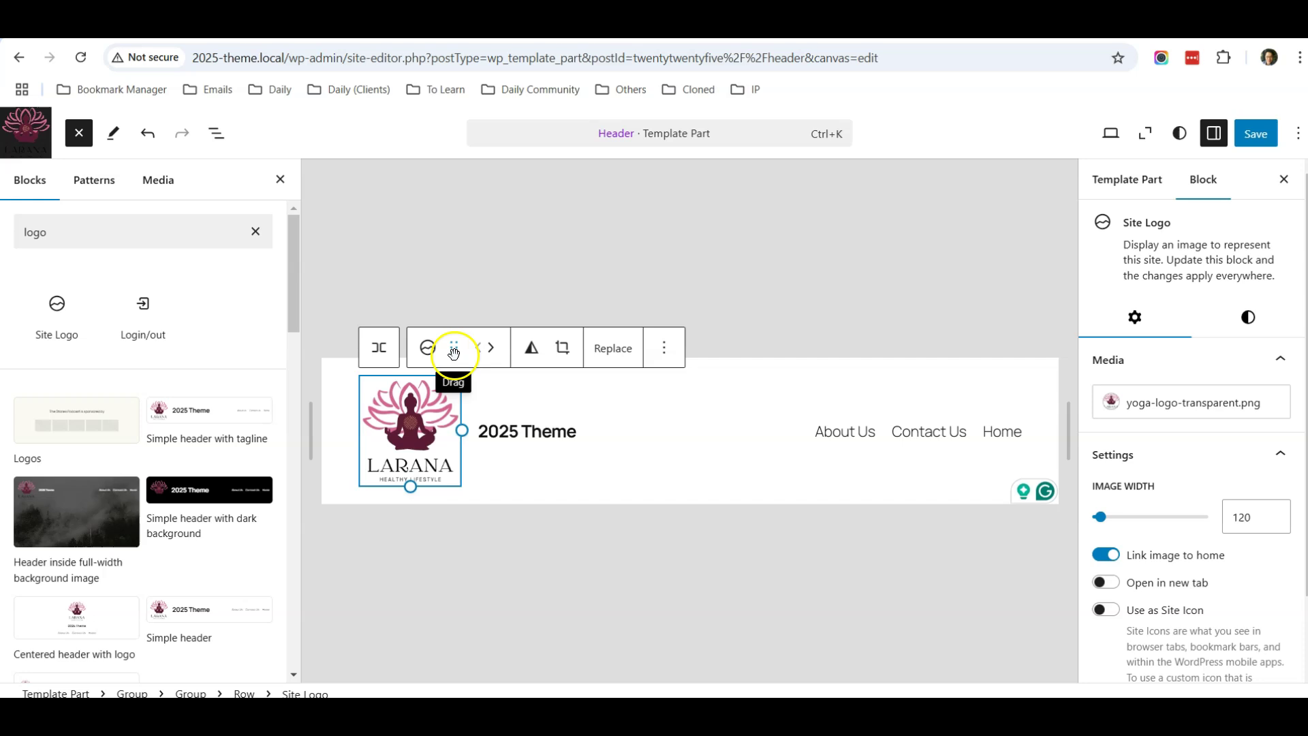
pyautogui.moveTo(454, 352); pyautogui.dragTo(823, 428)
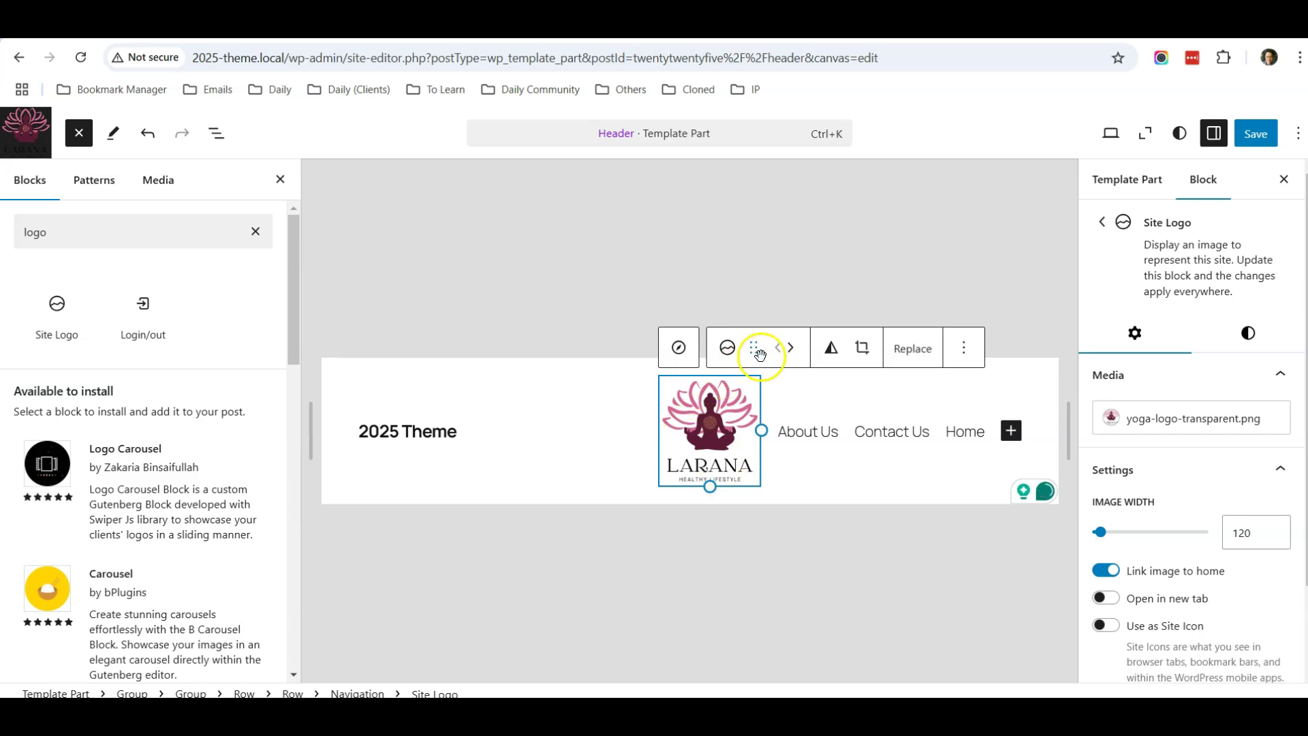
pyautogui.moveTo(755, 348); pyautogui.dragTo(354, 437)
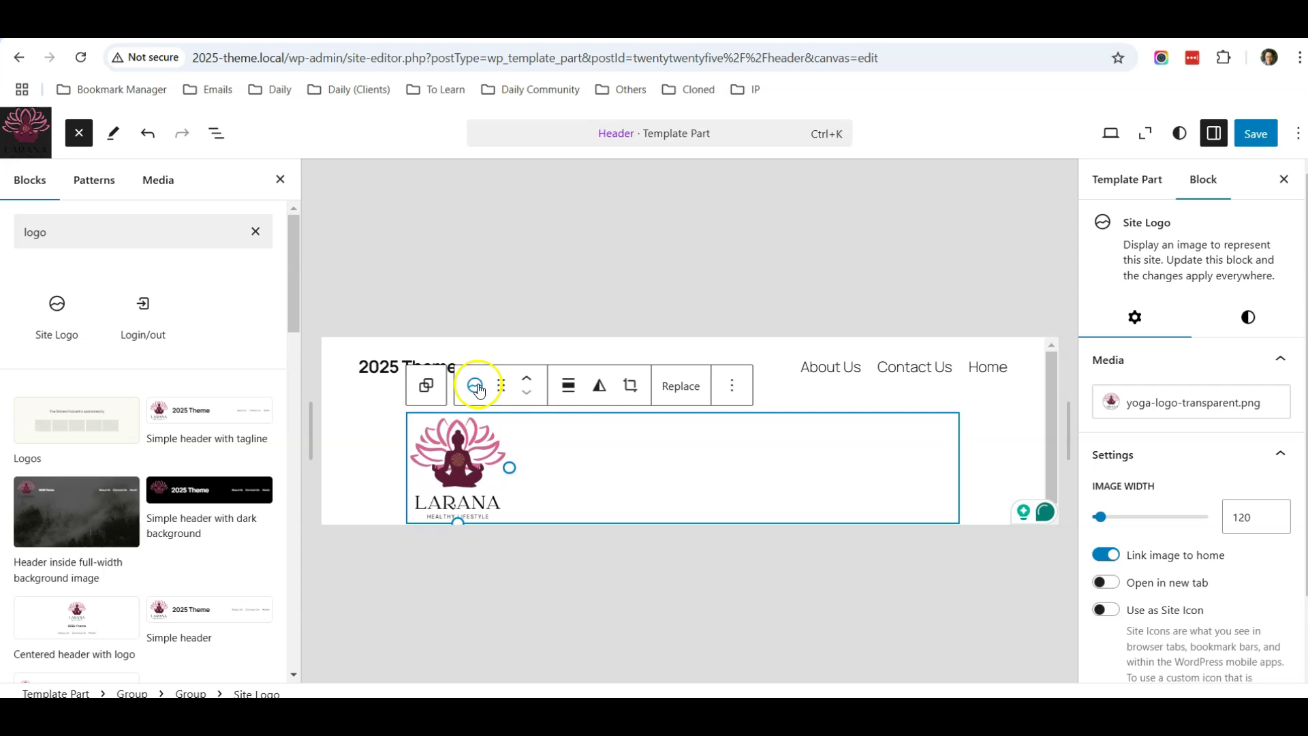
pyautogui.moveTo(503, 385); pyautogui.dragTo(364, 368)
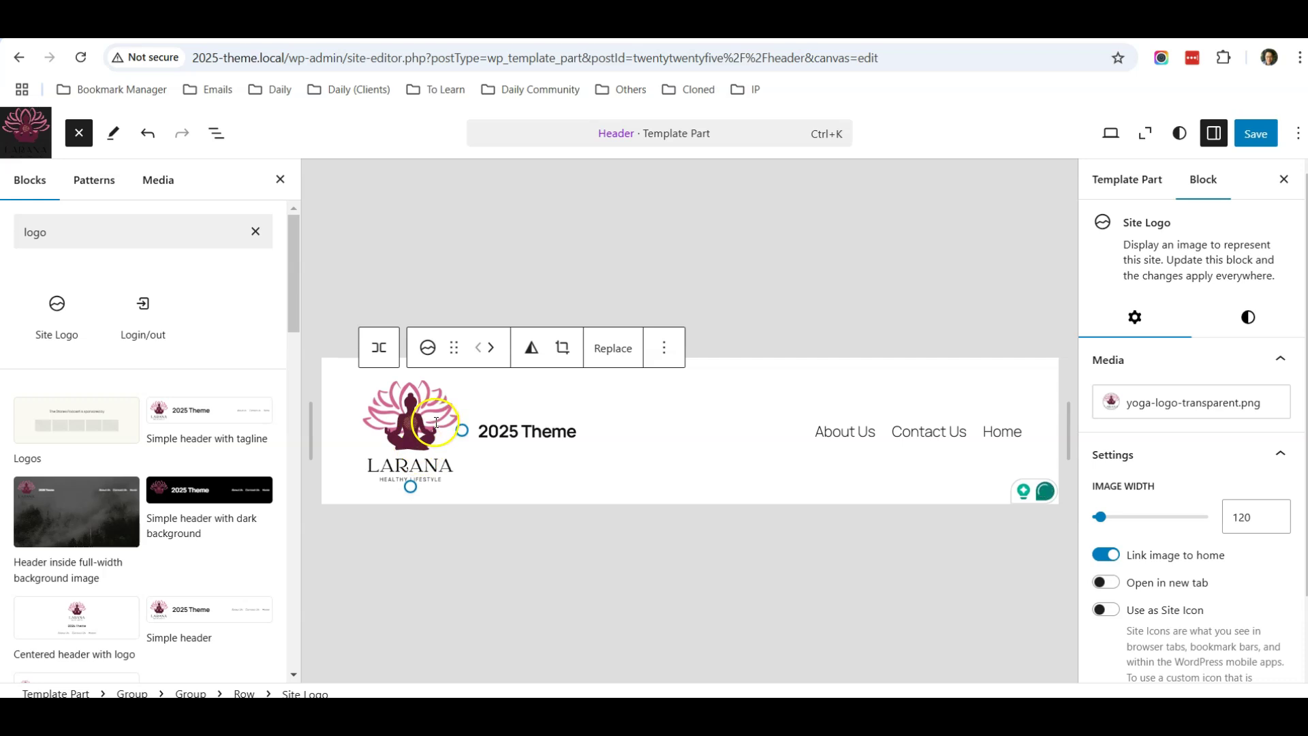
# Step: Set the logo's image width to 75 and turn on Use as Site Icon
pyautogui.scroll(-2, 1256, 457)
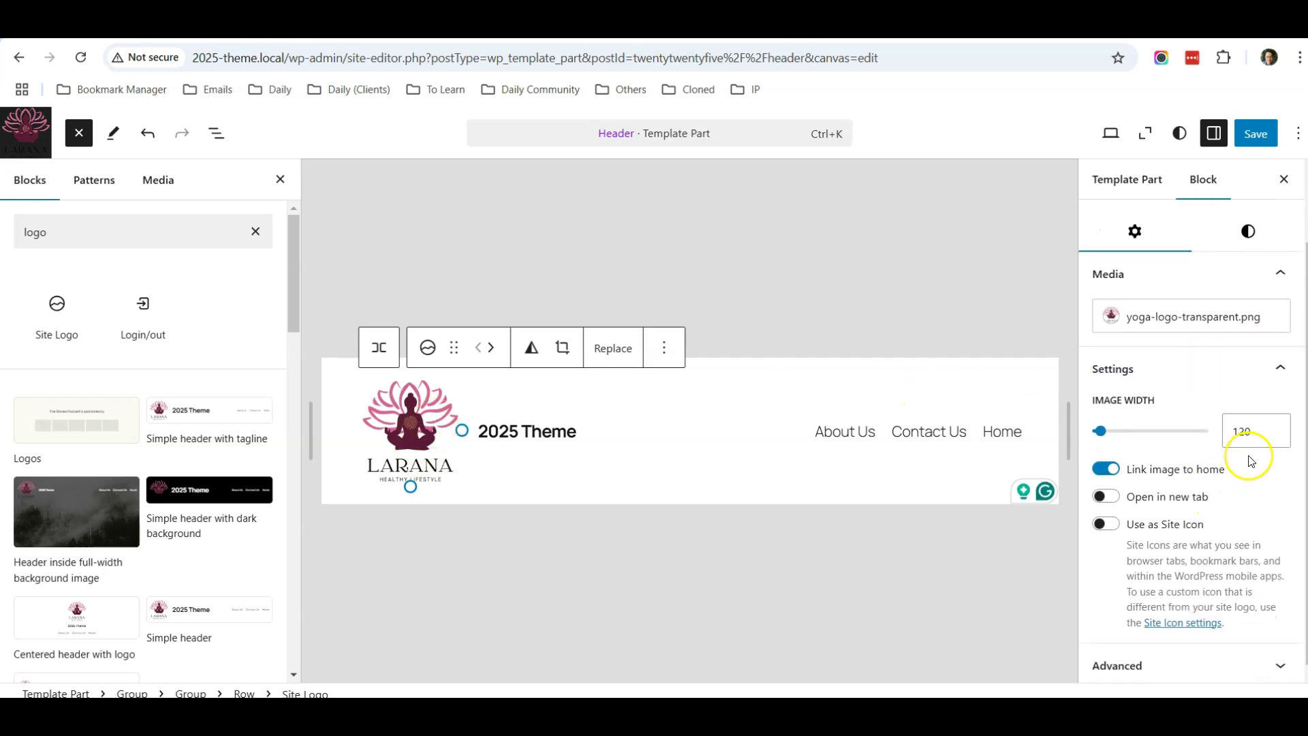
pyautogui.click(1245, 431)
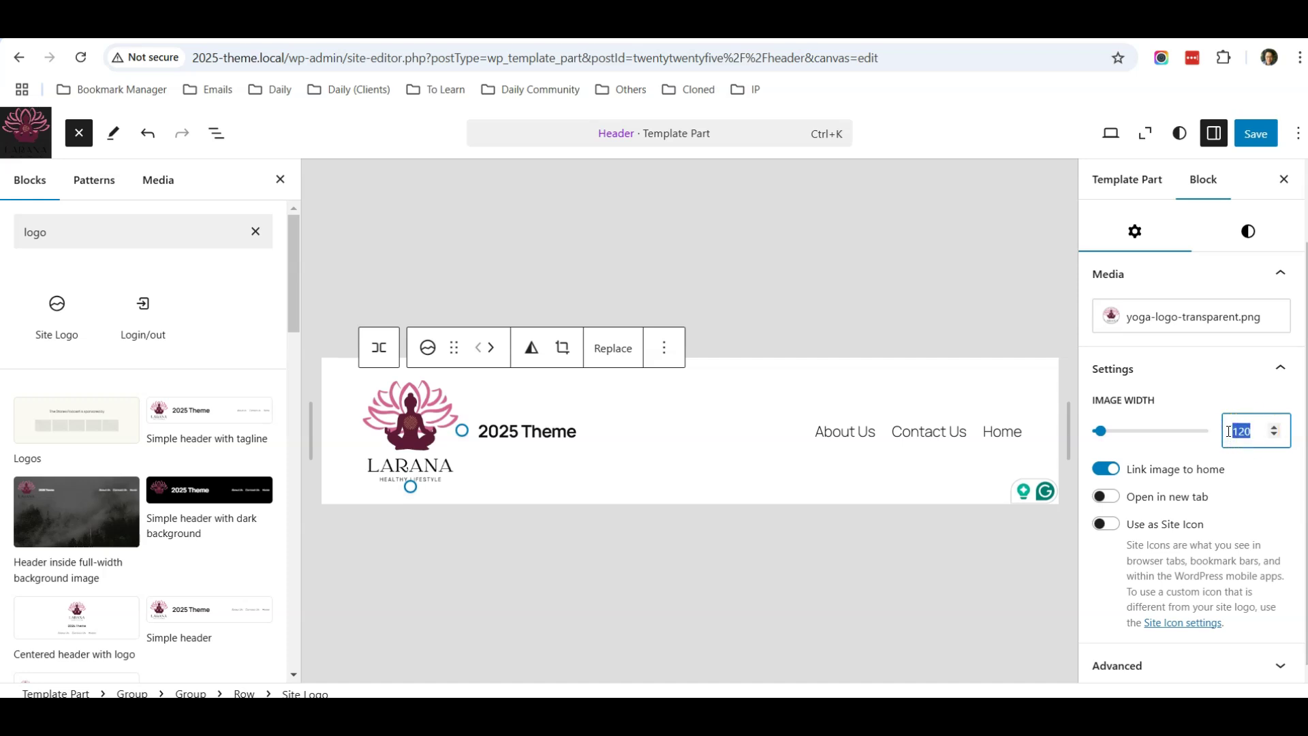
pyautogui.write('75')
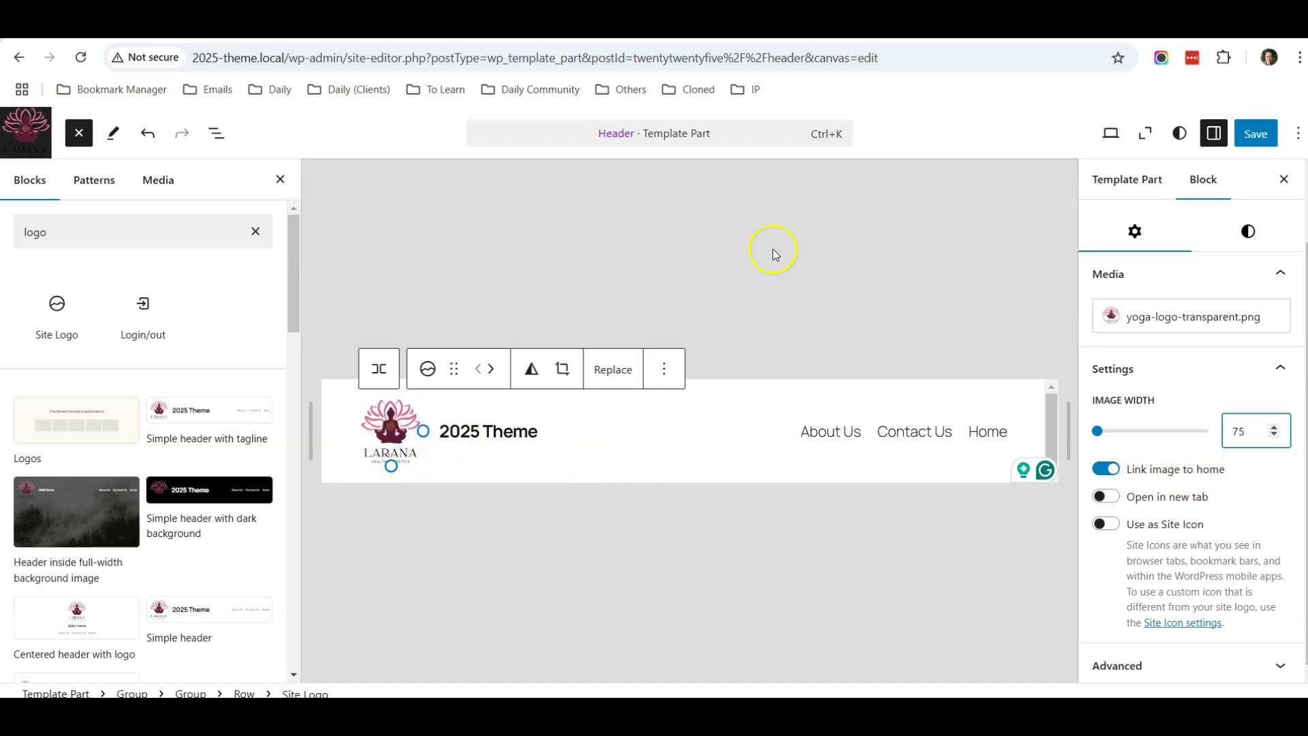
pyautogui.click(794, 227)
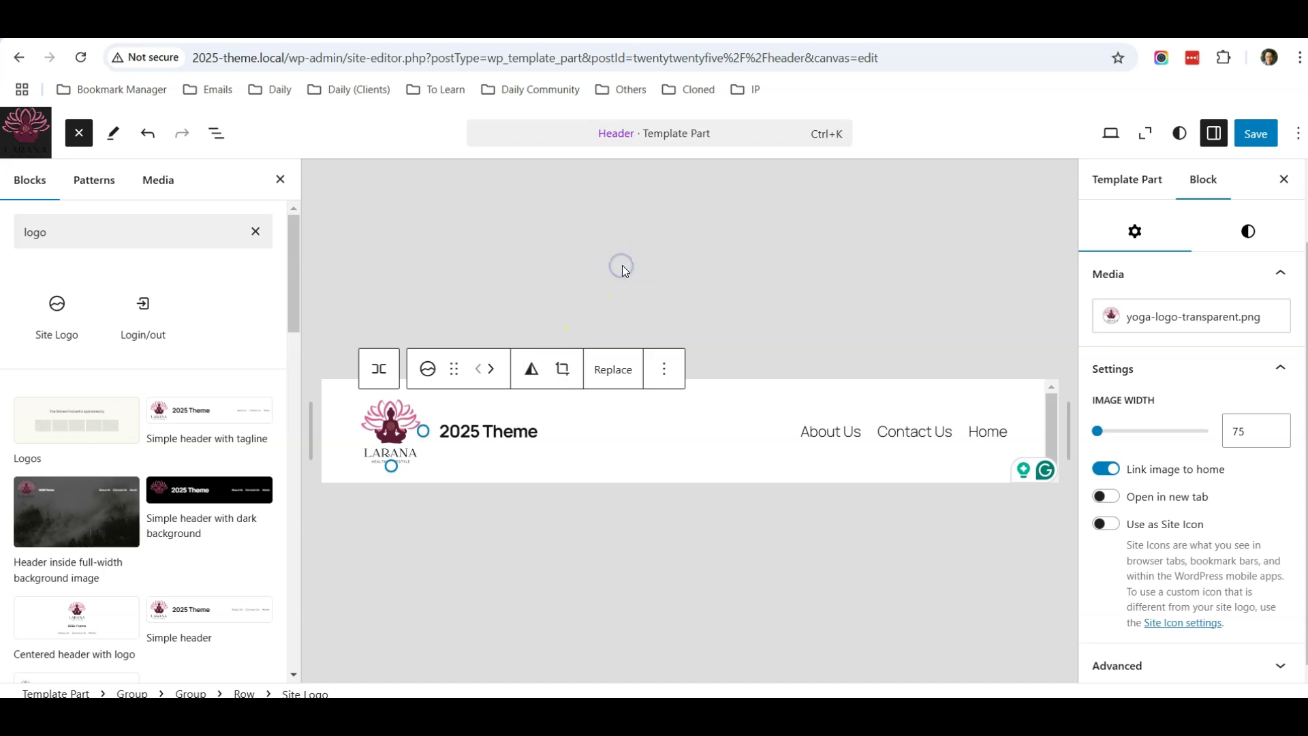
pyautogui.click(1105, 524)
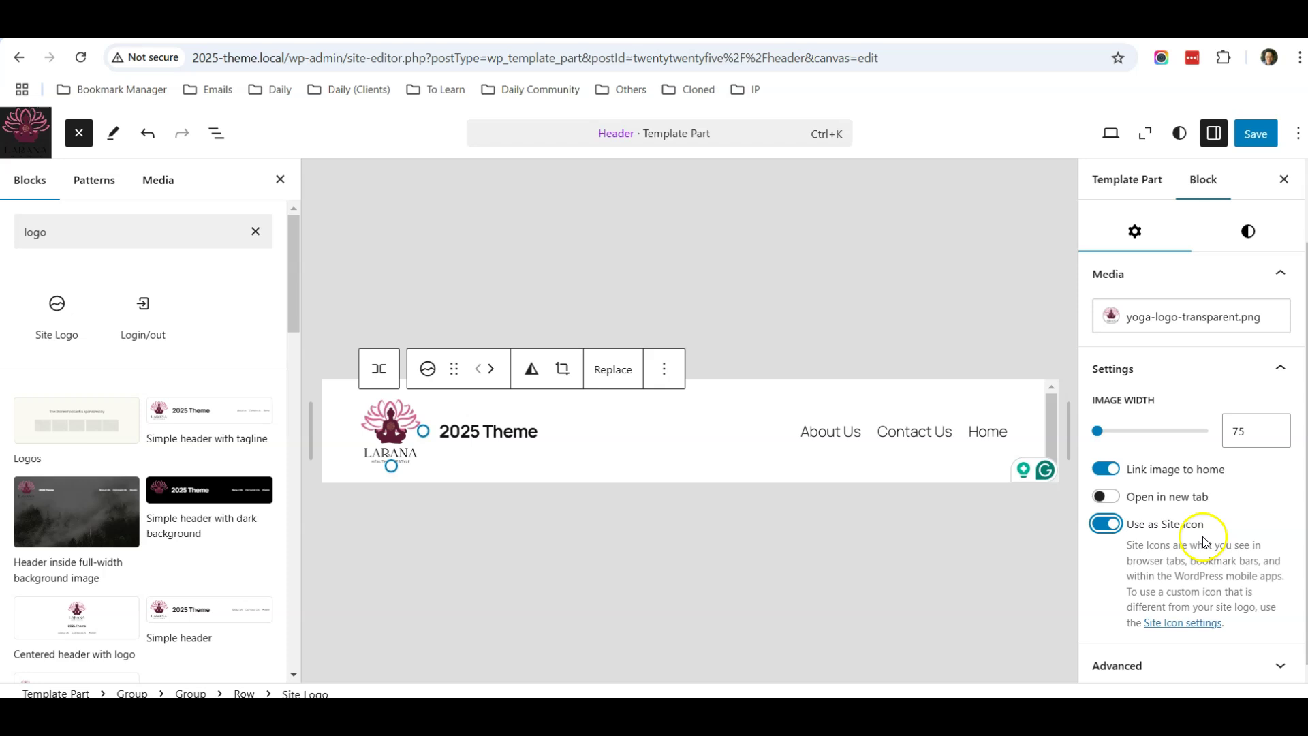
pyautogui.scroll(2, 1162, 525)
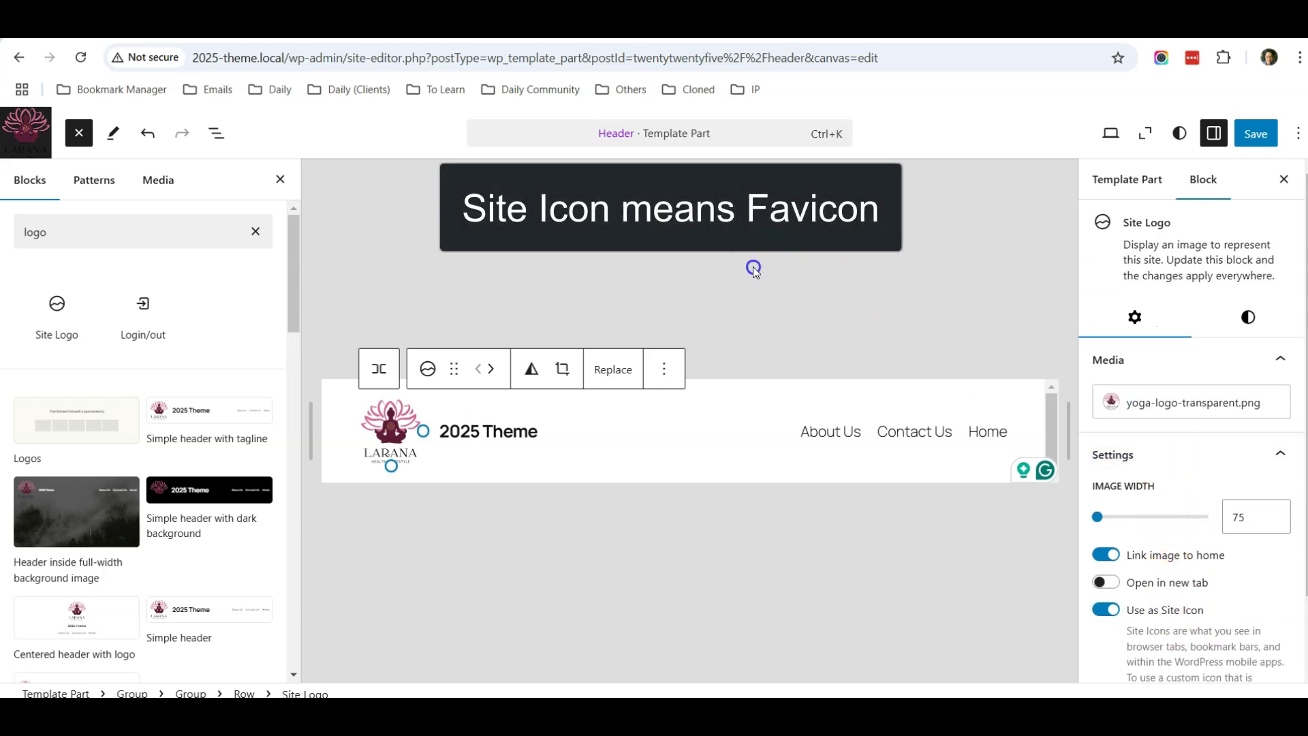
# Step: Change the site title from '2025 Theme' to 'Daily Yoga'
pyautogui.click(477, 434)
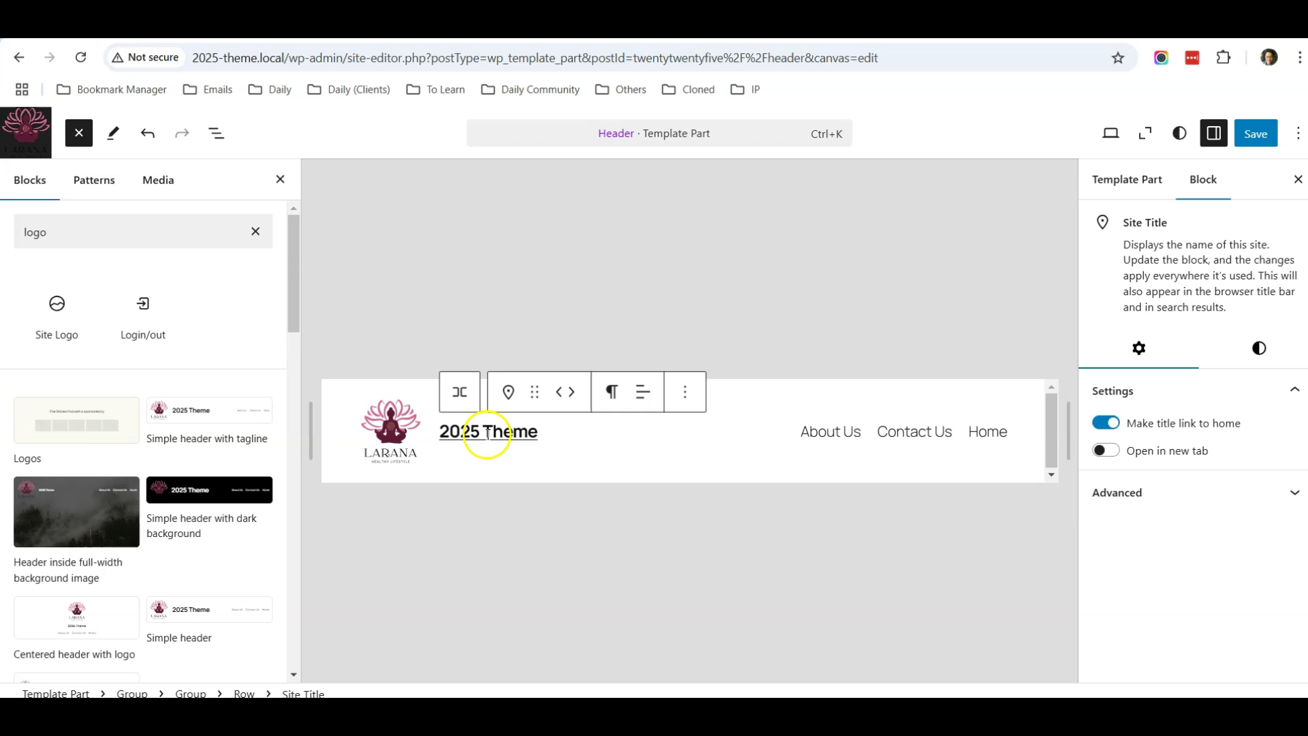
pyautogui.doubleClick(514, 432)
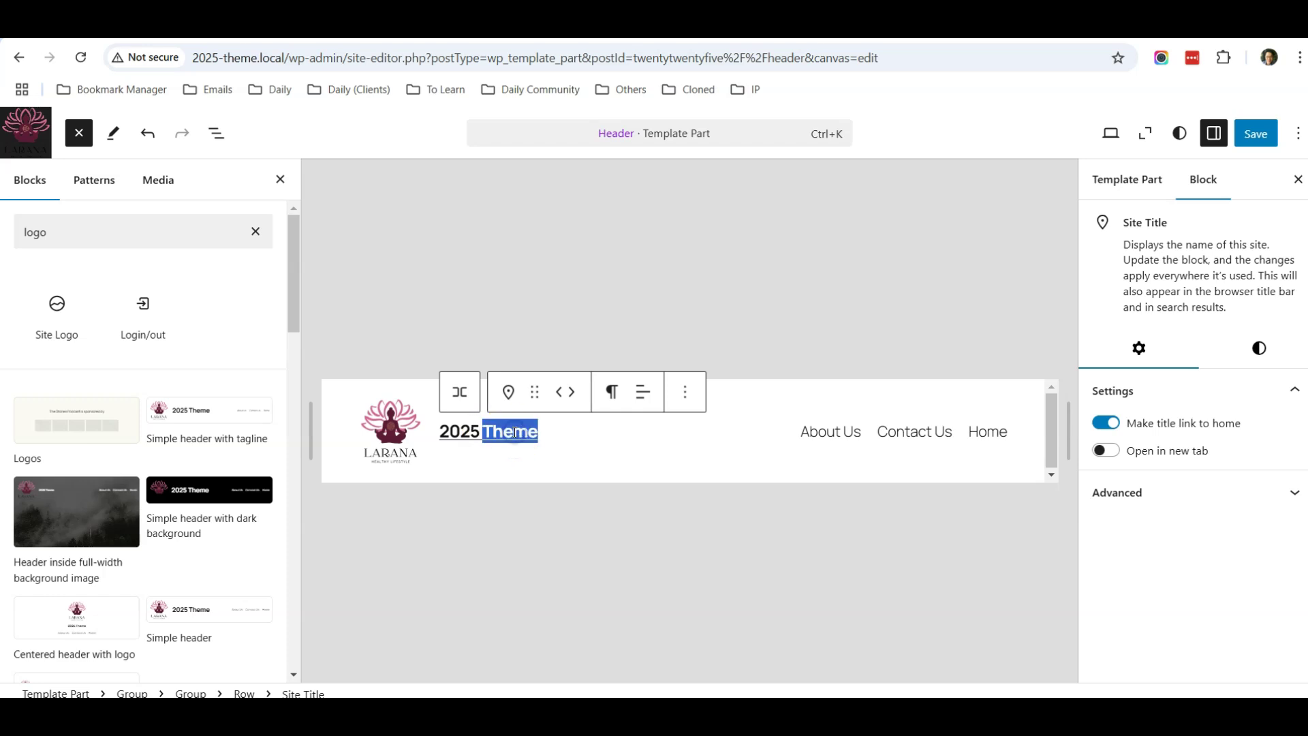
pyautogui.press('BackSpace')
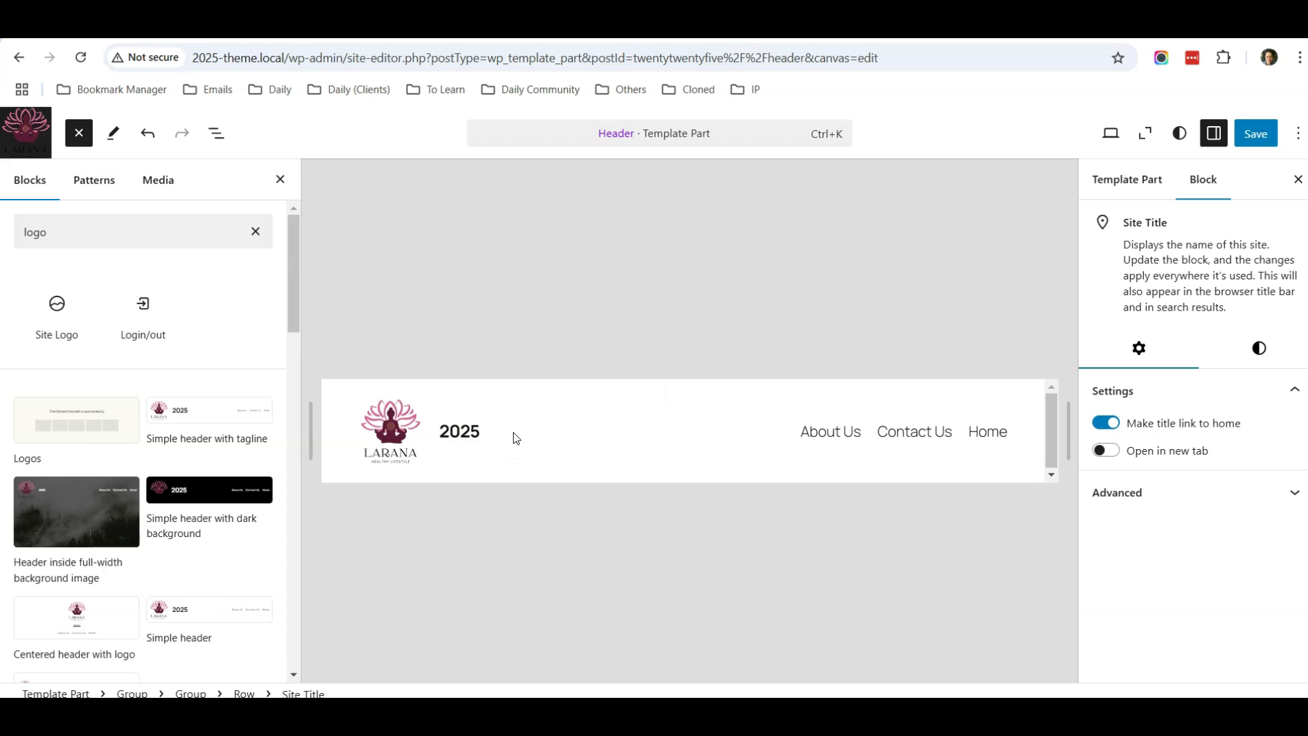
pyautogui.press('BackSpace')
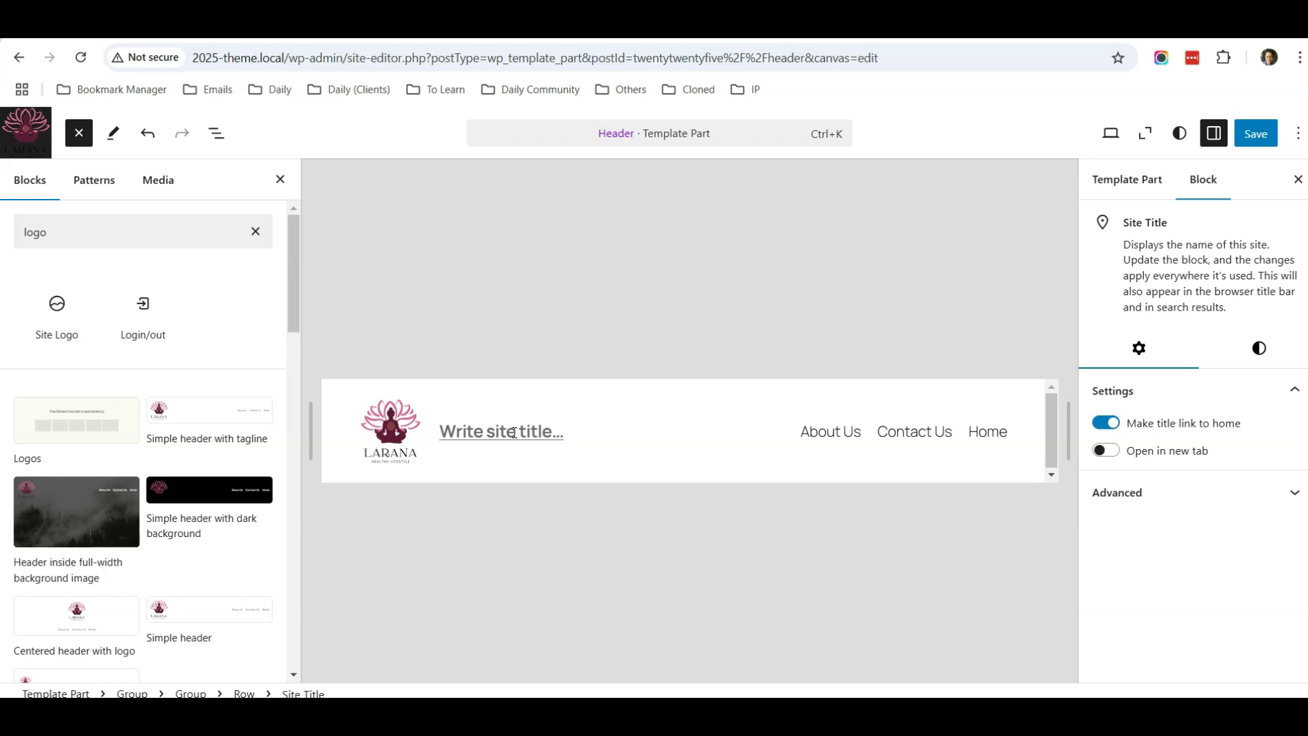
pyautogui.write('Ddaily Yoga')
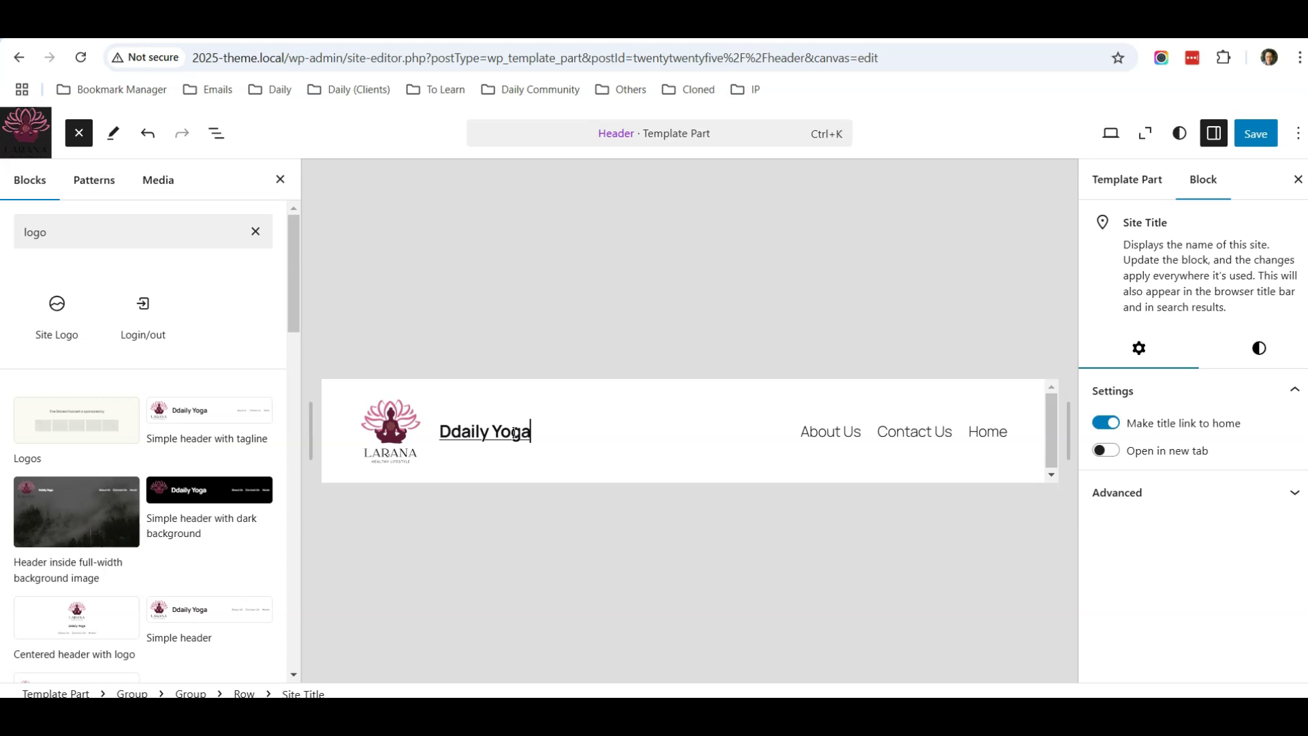
pyautogui.press('BackSpace')
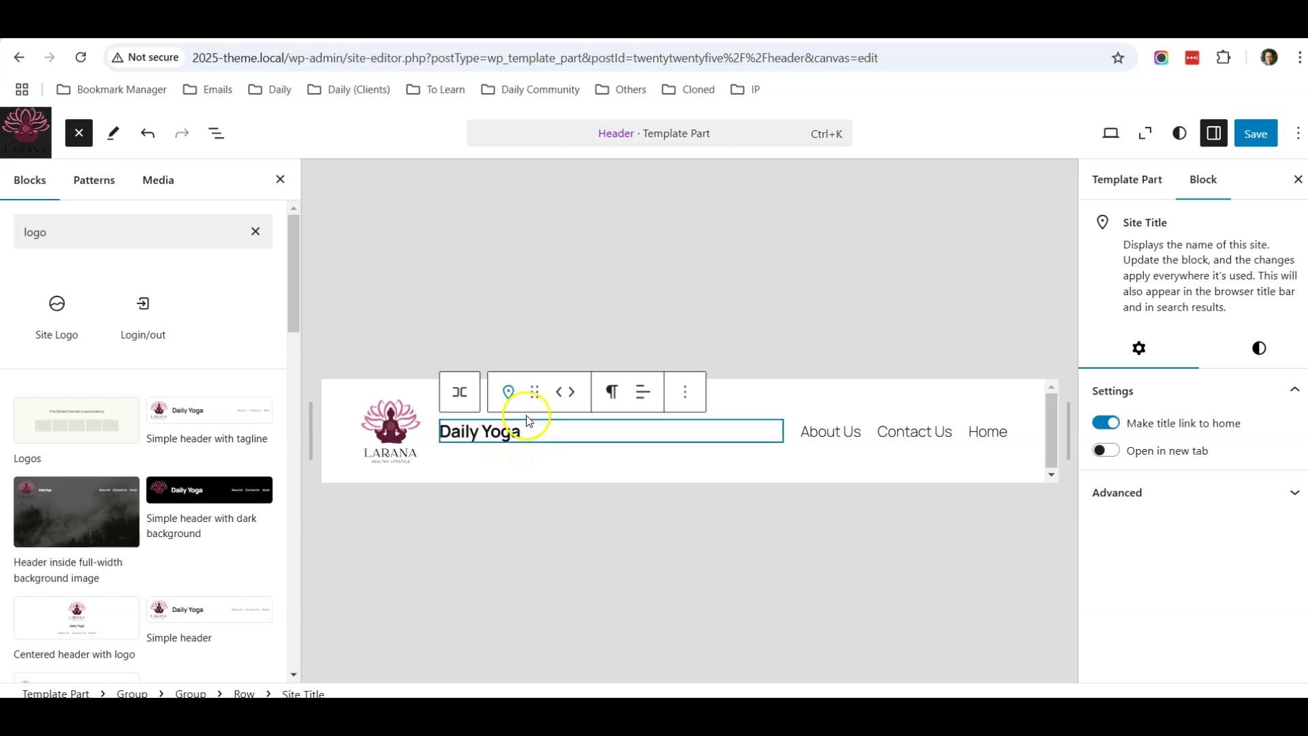
# Step: Save the site title and header template part changes
pyautogui.click(1260, 133)
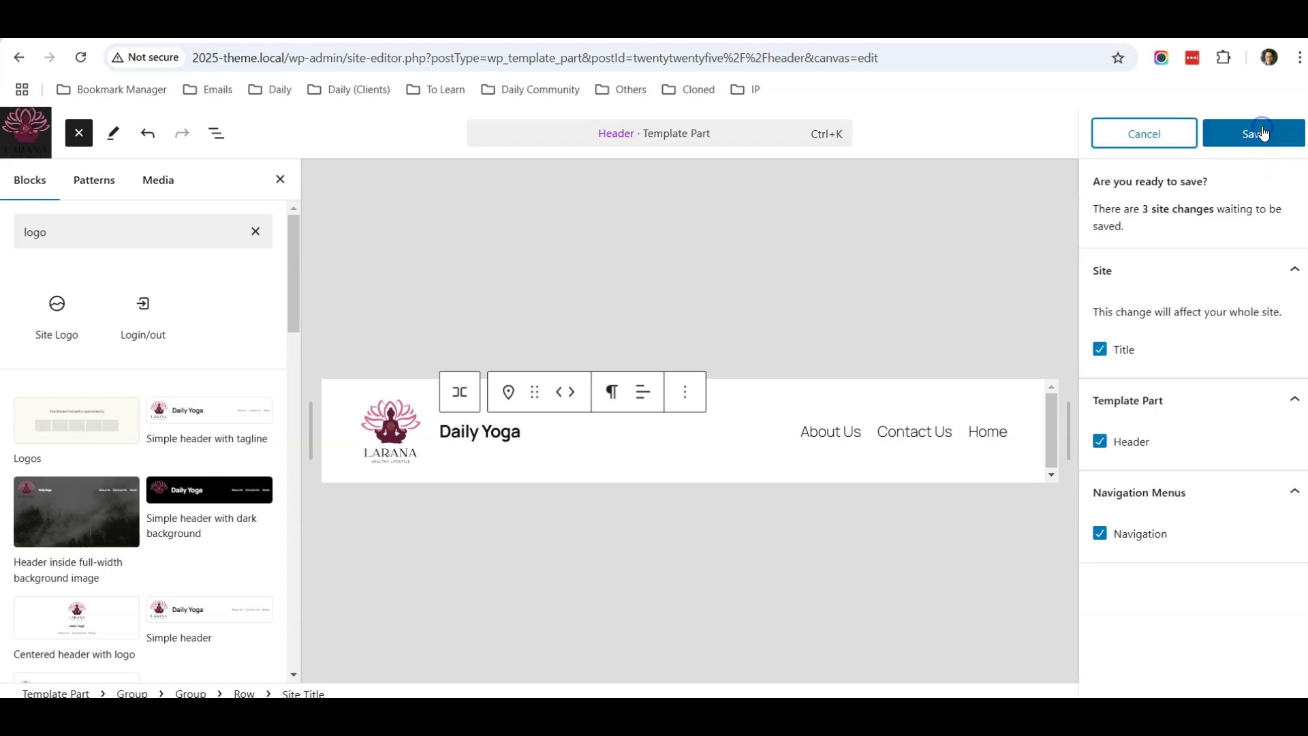
pyautogui.click(1260, 134)
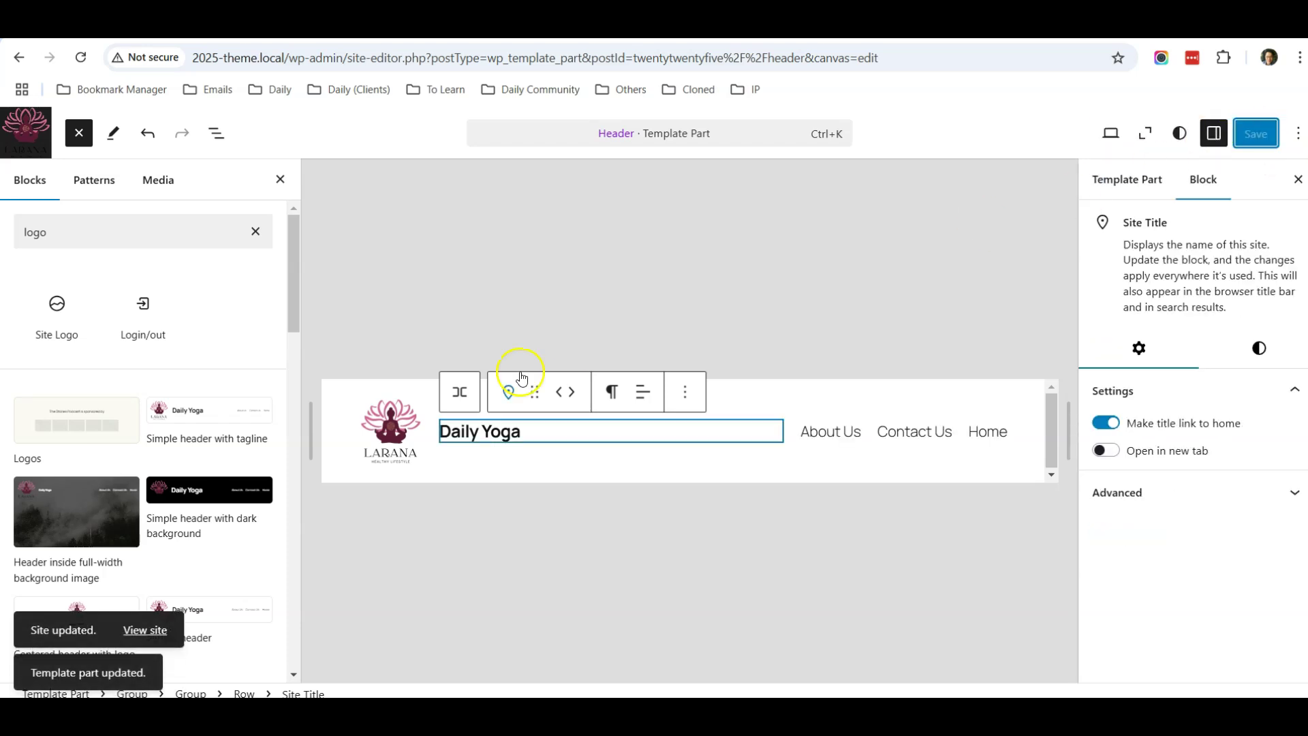
pyautogui.click(328, 501)
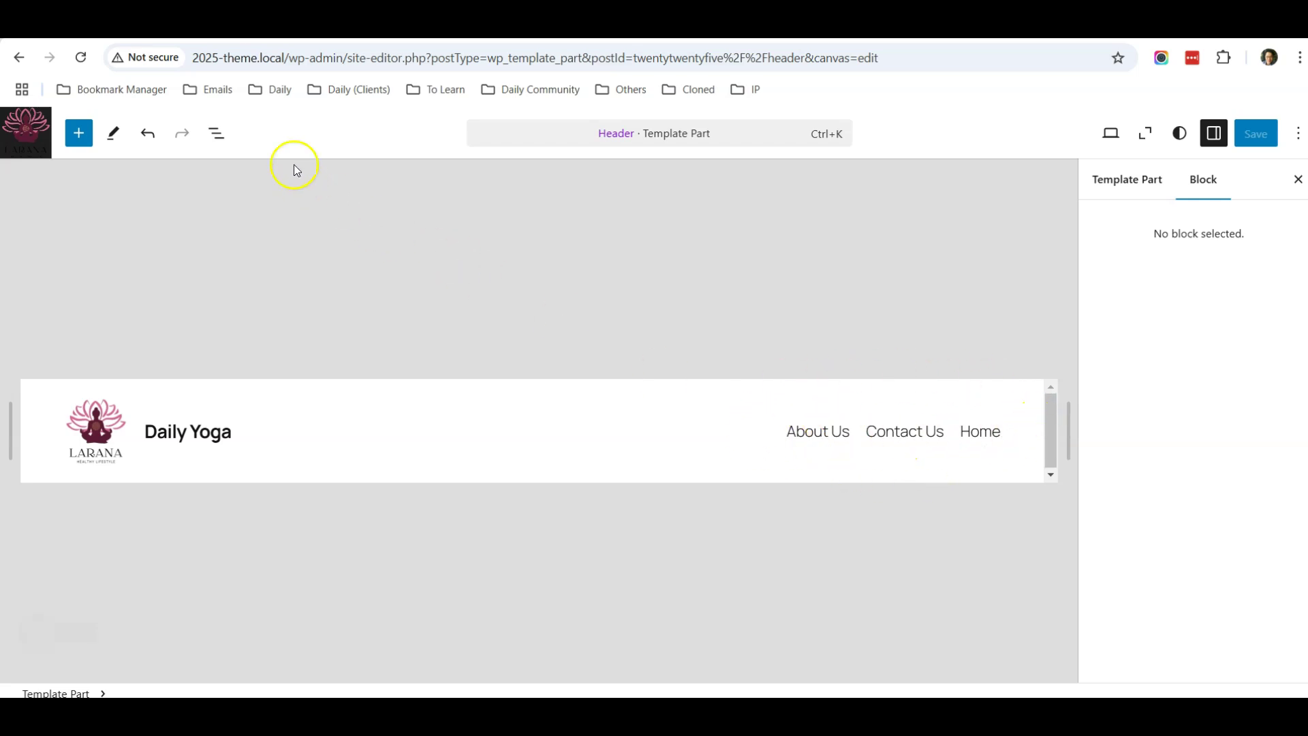
# Step: Select the page-links navigation, add a Search block, then remove it again
pyautogui.click(217, 132)
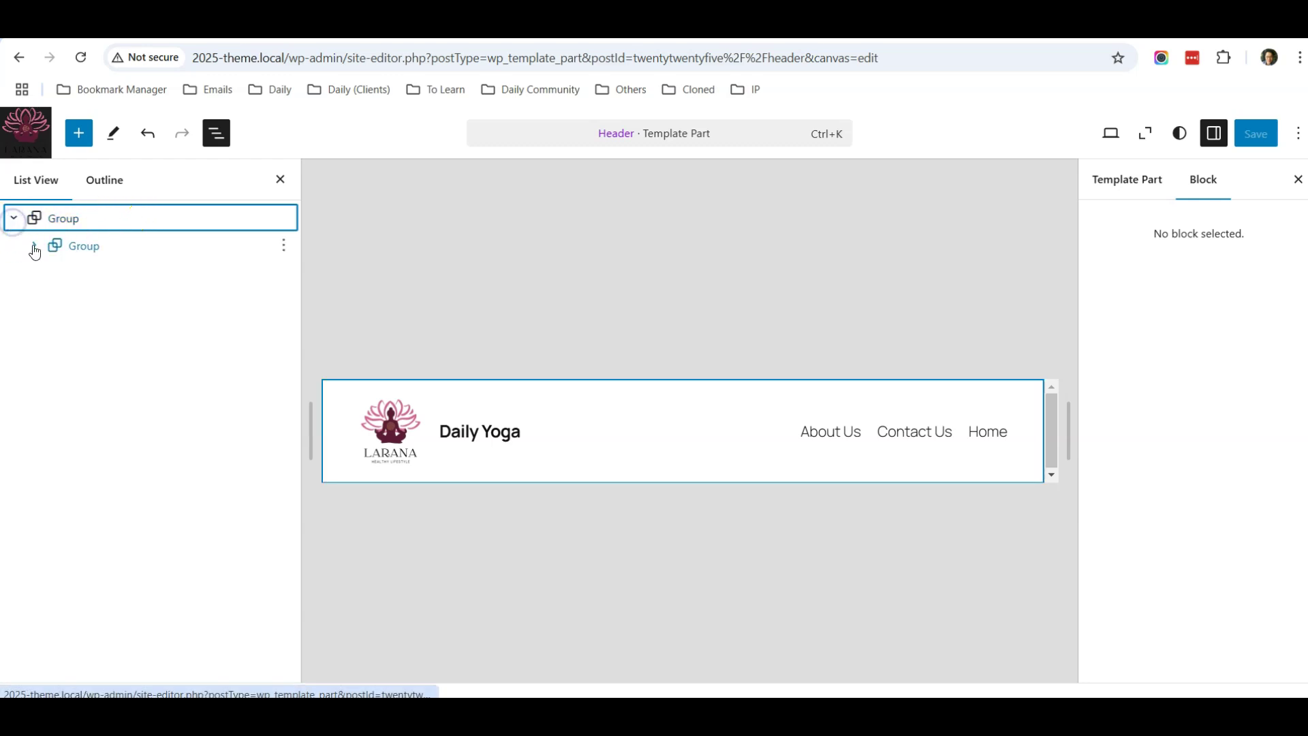
pyautogui.click(34, 246)
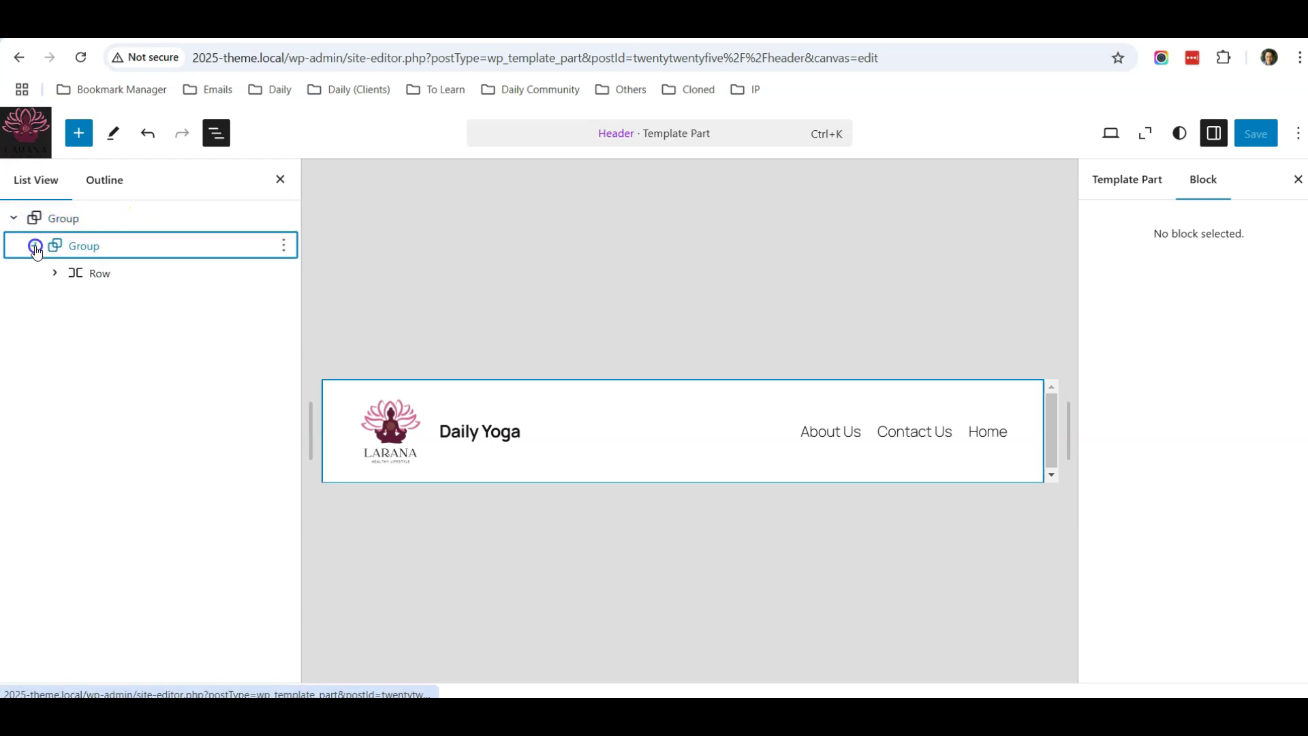
pyautogui.click(846, 434)
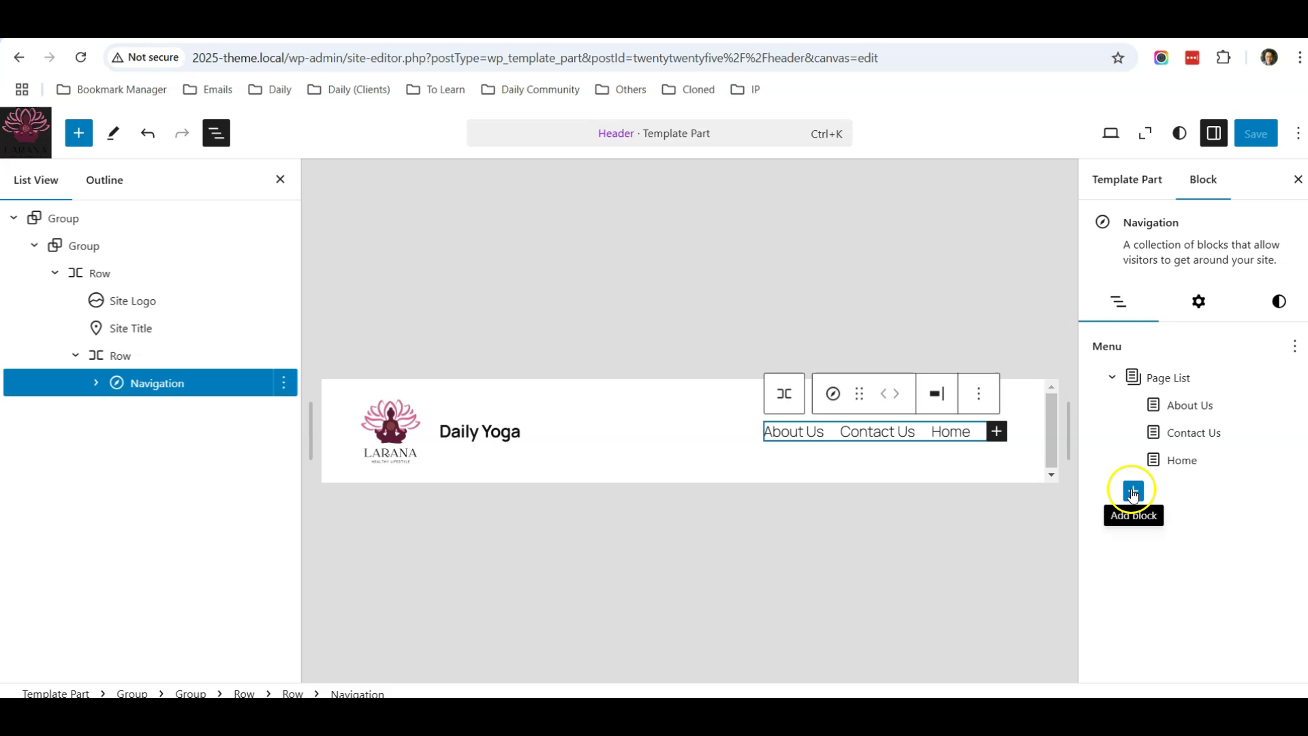
pyautogui.click(1135, 501)
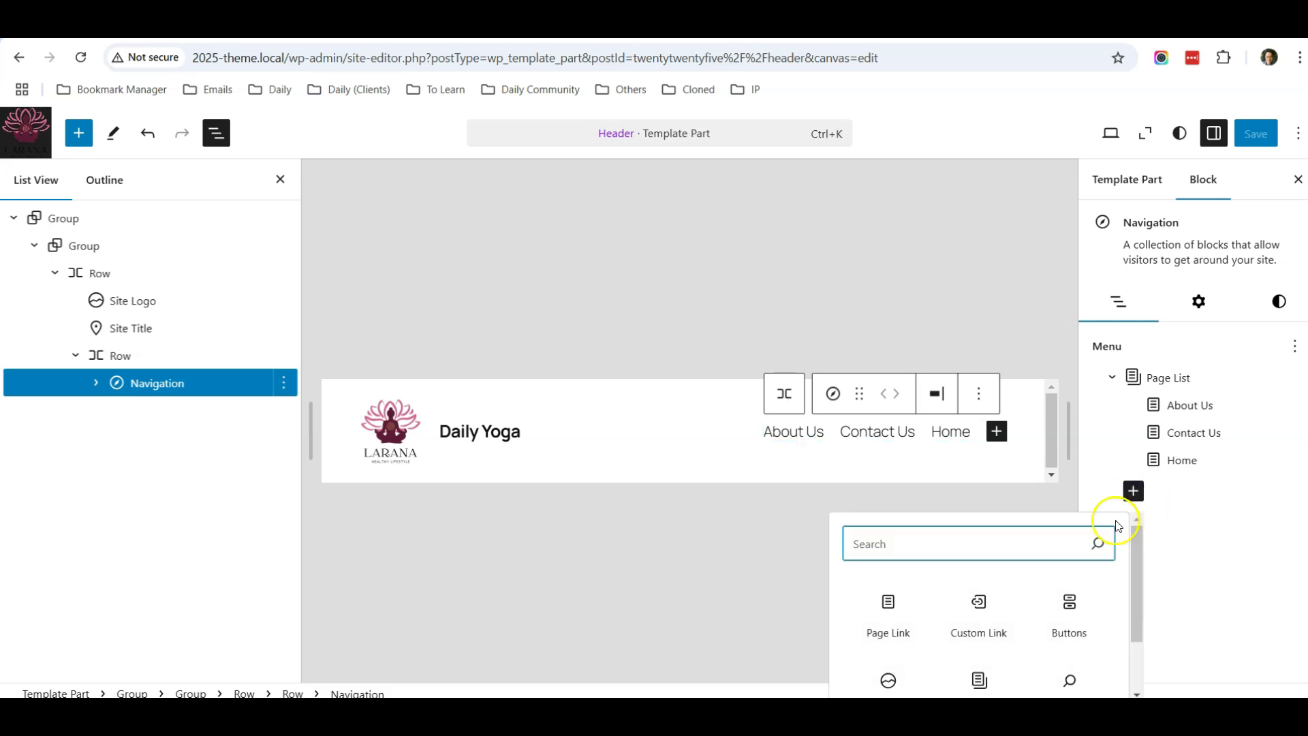
pyautogui.scroll(-2, 1083, 559)
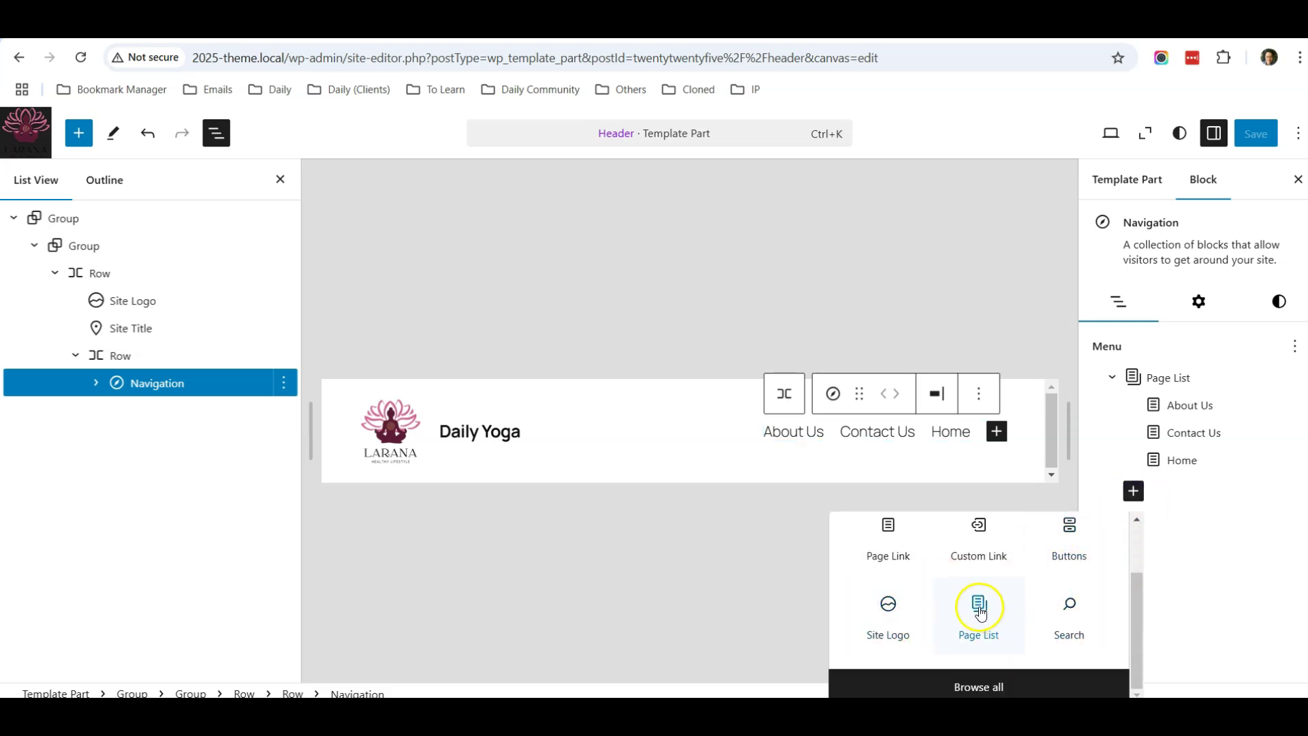
pyautogui.click(1076, 619)
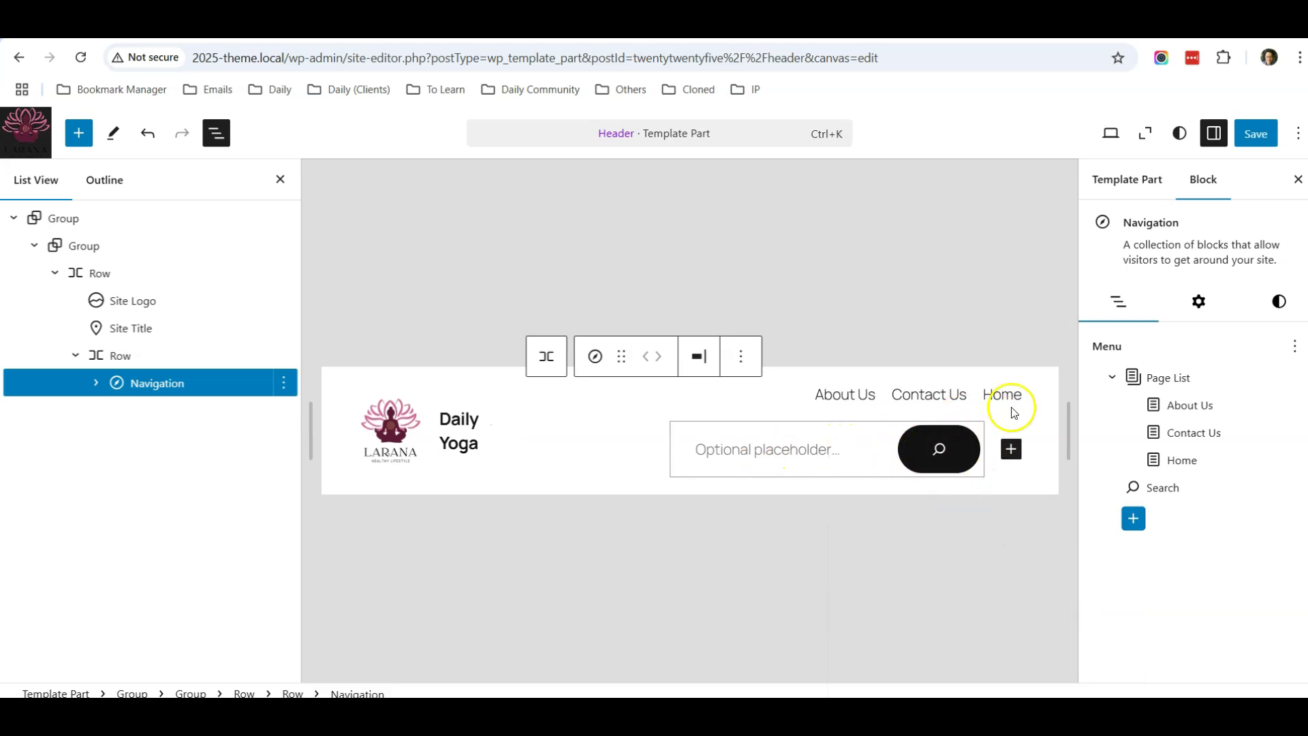
pyautogui.moveTo(1167, 485)
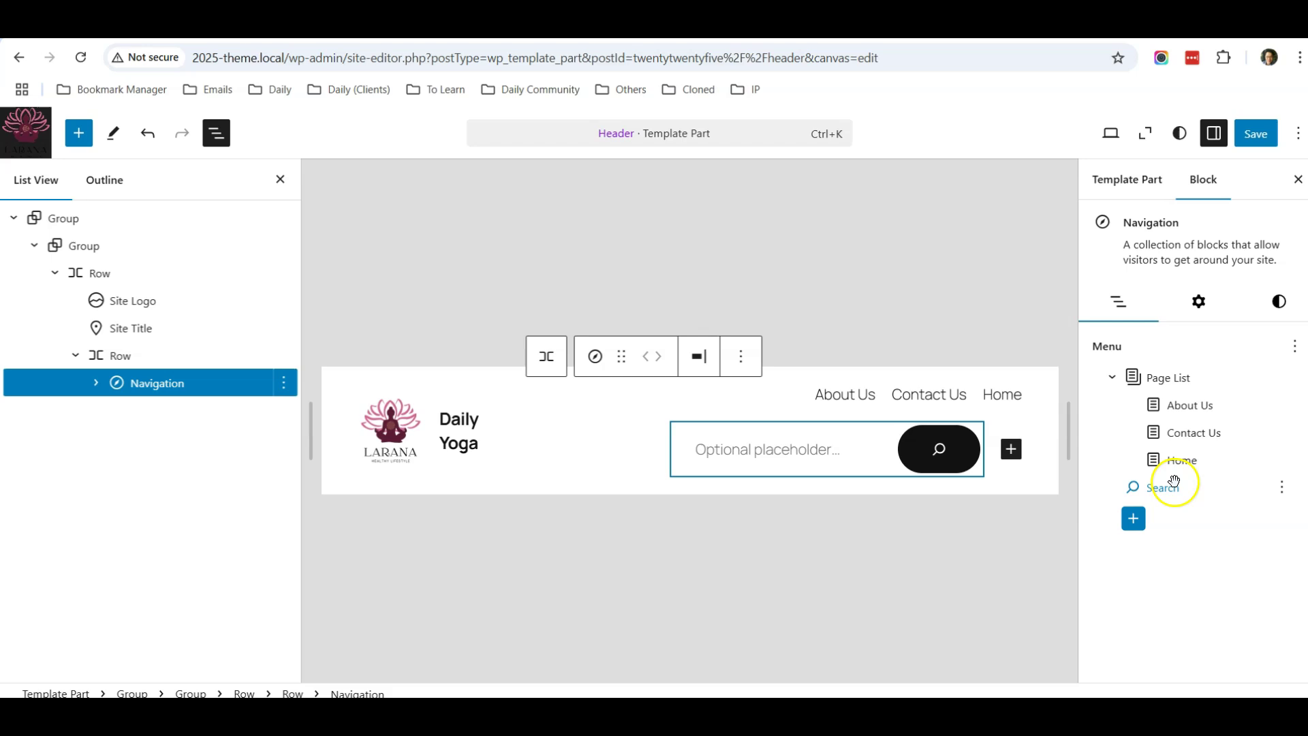
pyautogui.click(1283, 492)
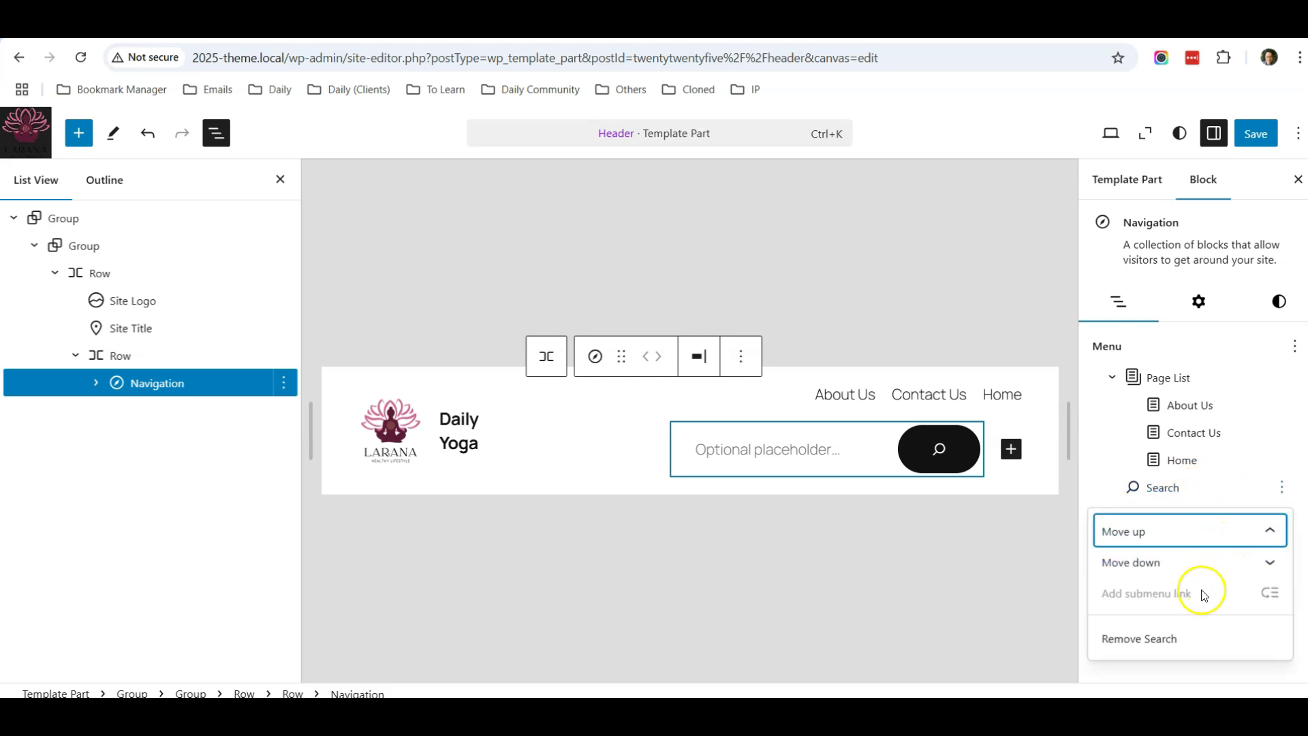
pyautogui.click(1157, 640)
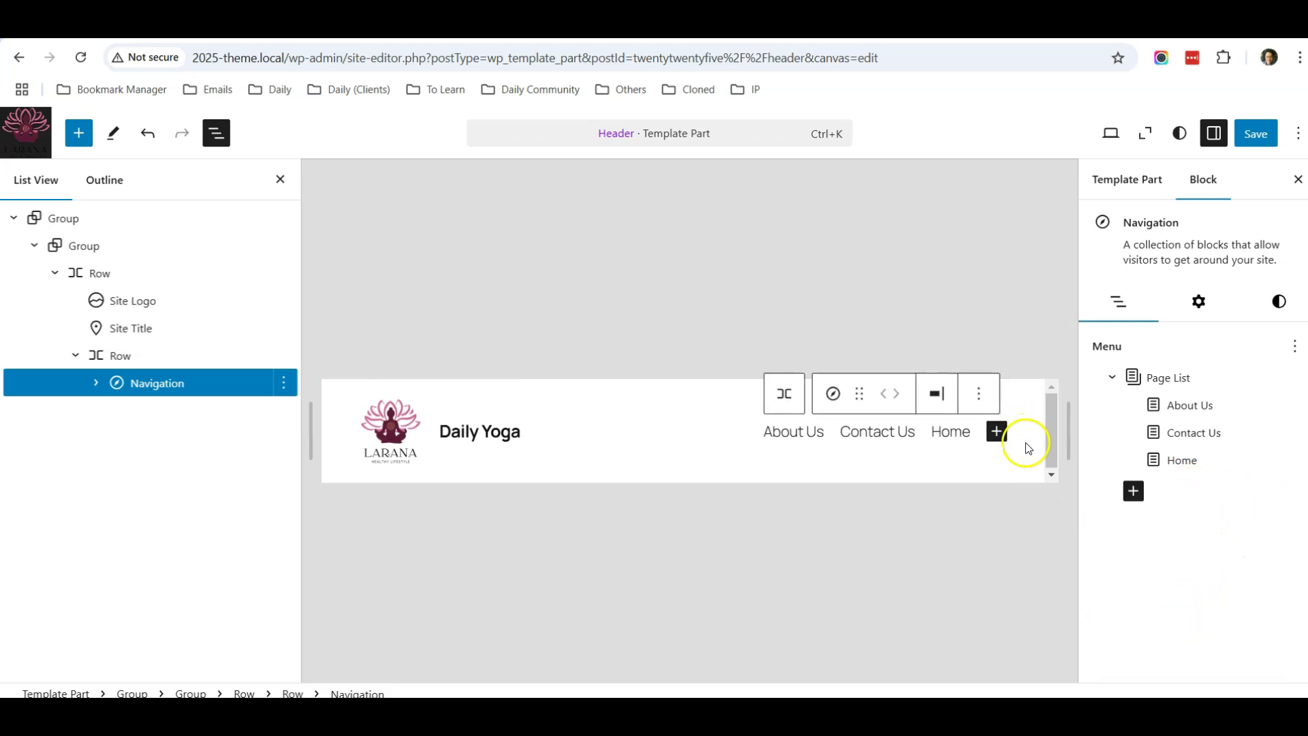
# Step: Discard an empty Custom Link and bring up the blocks available to add to the menu
pyautogui.click(995, 432)
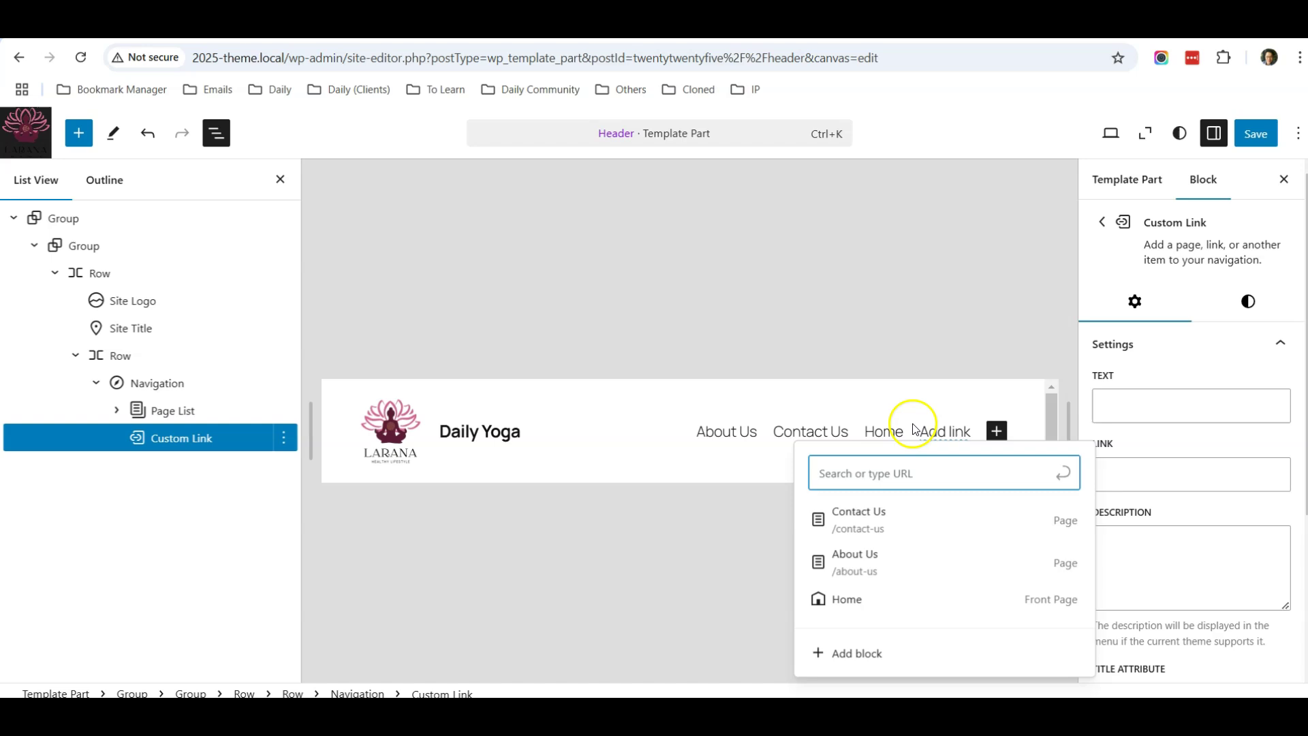
pyautogui.click(1062, 314)
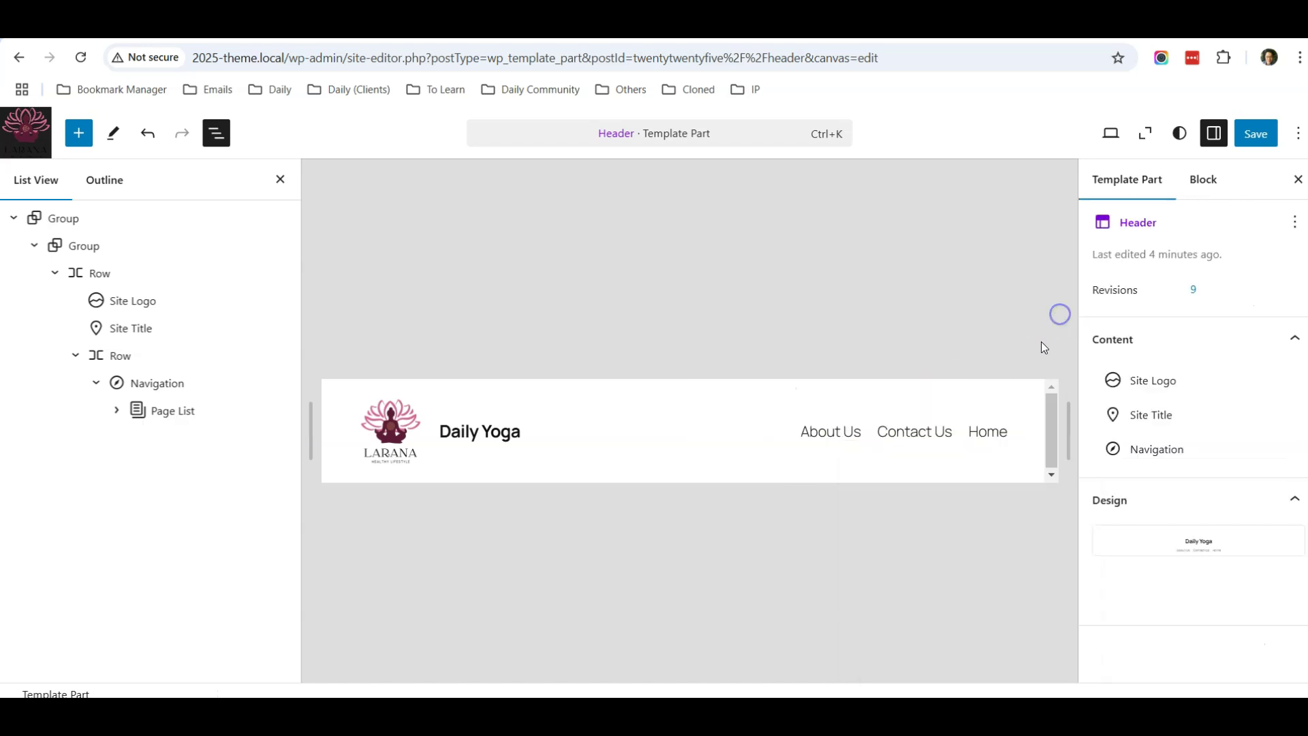
pyautogui.click(987, 432)
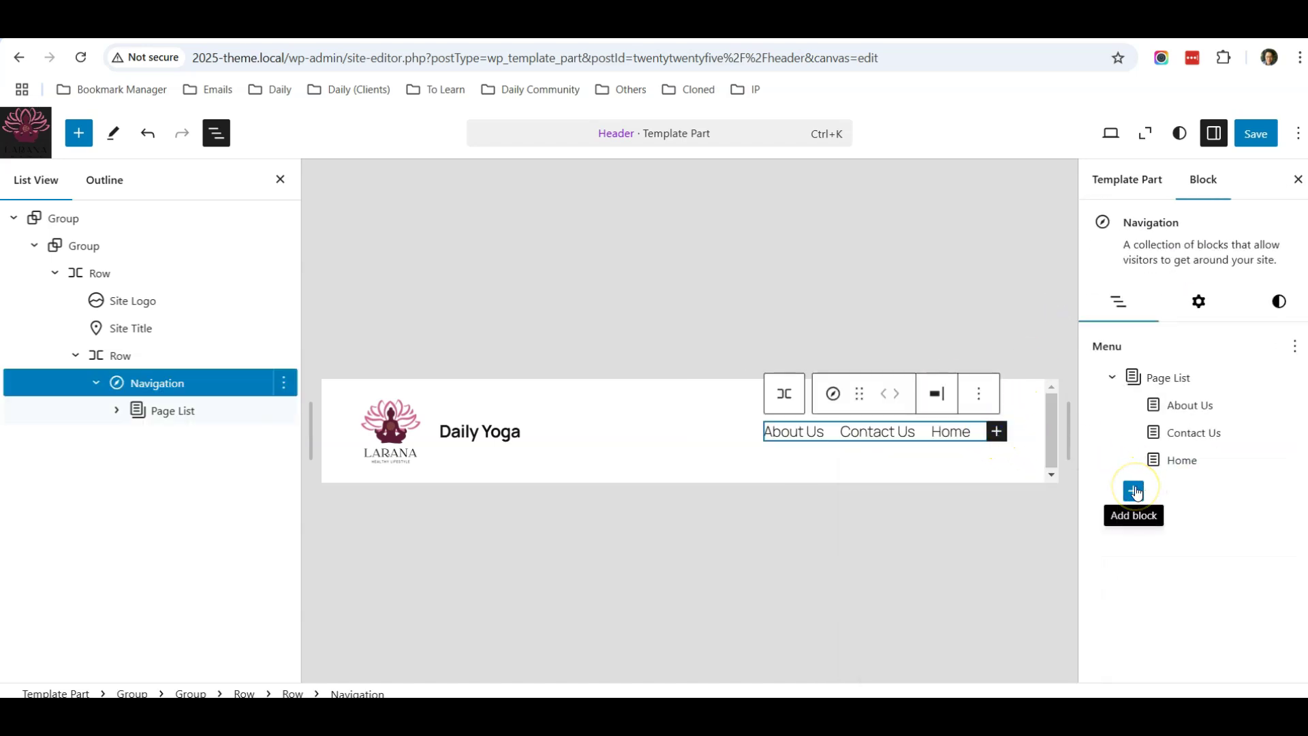
pyautogui.click(1135, 491)
pyautogui.scroll(-1, 1065, 584)
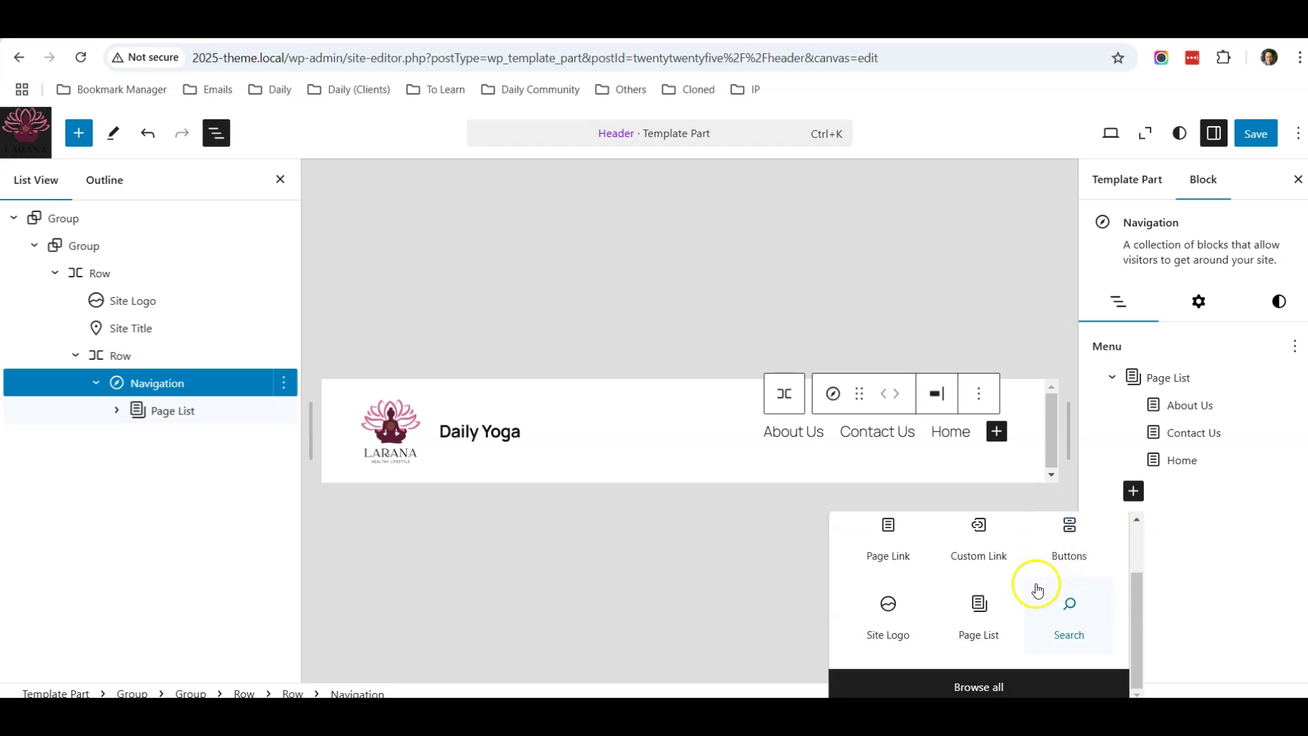
pyautogui.scroll(1, 1026, 593)
# Step: Add a Buttons block after the Home link and label its button 'Join Class'
pyautogui.click(1070, 609)
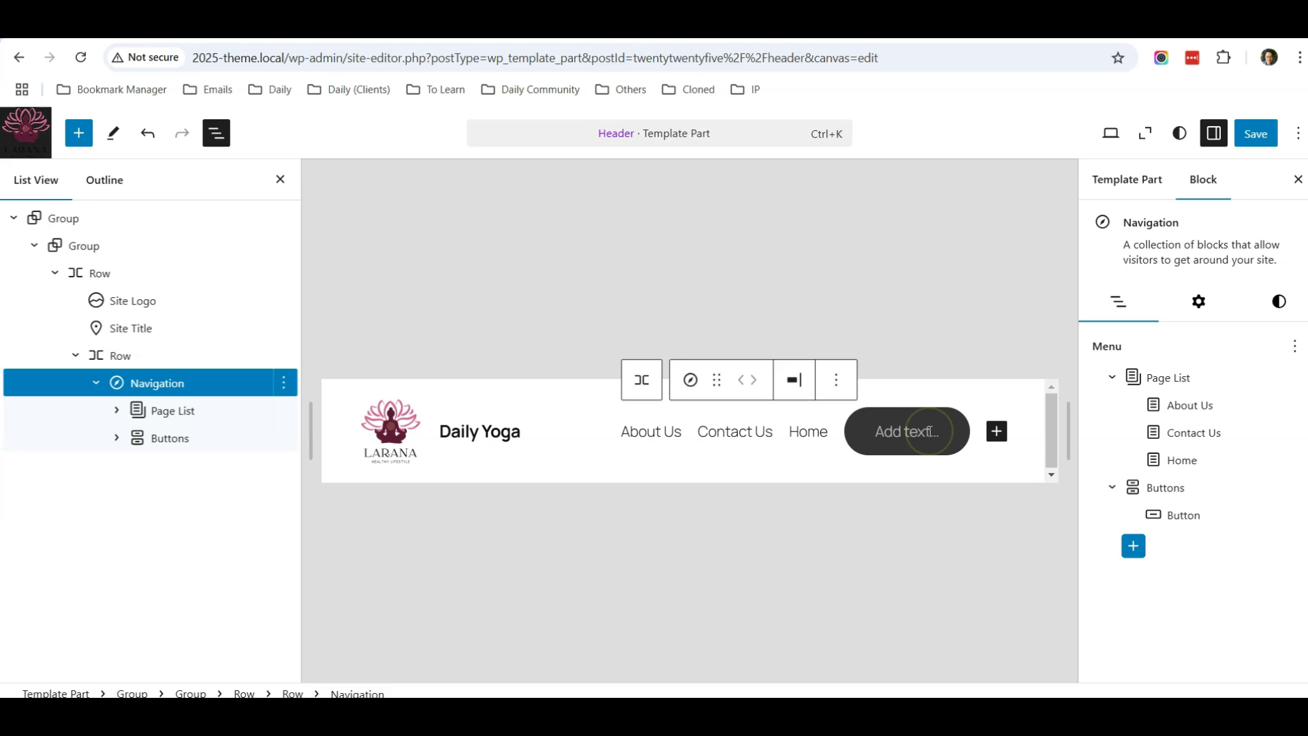
pyautogui.click(170, 440)
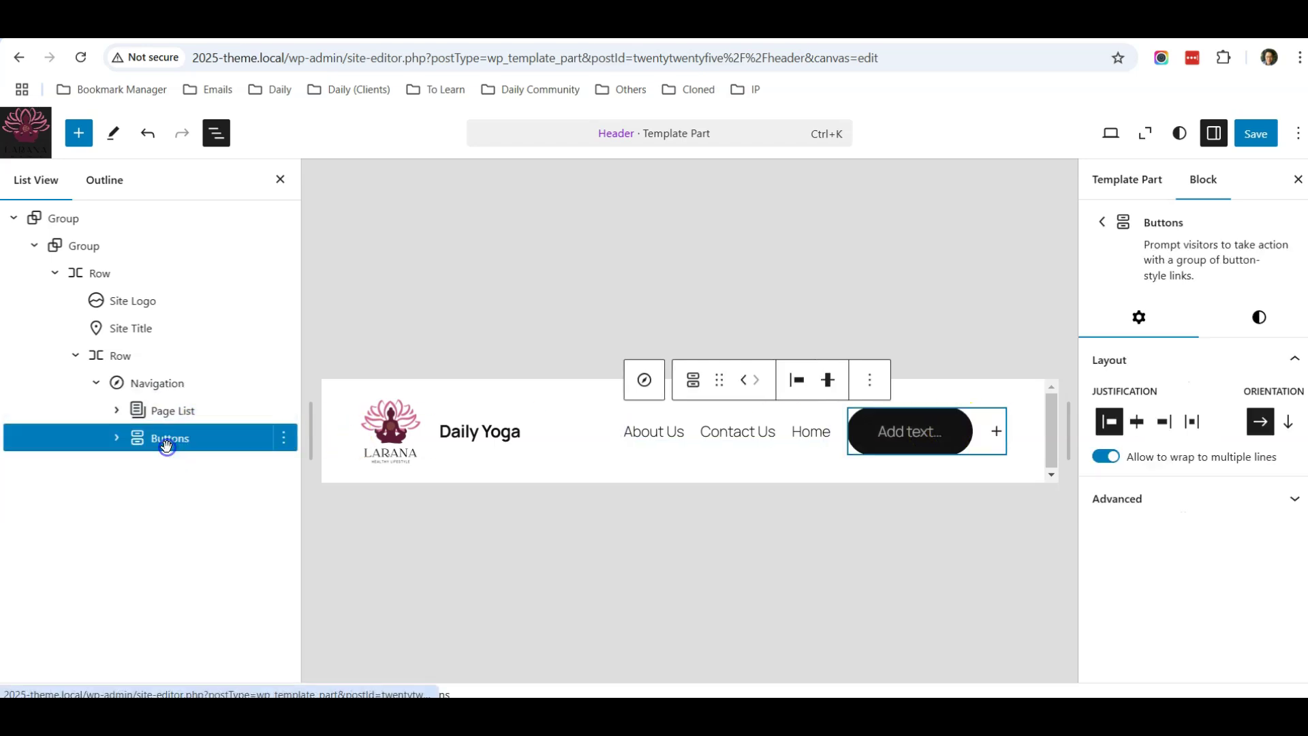
pyautogui.click(929, 429)
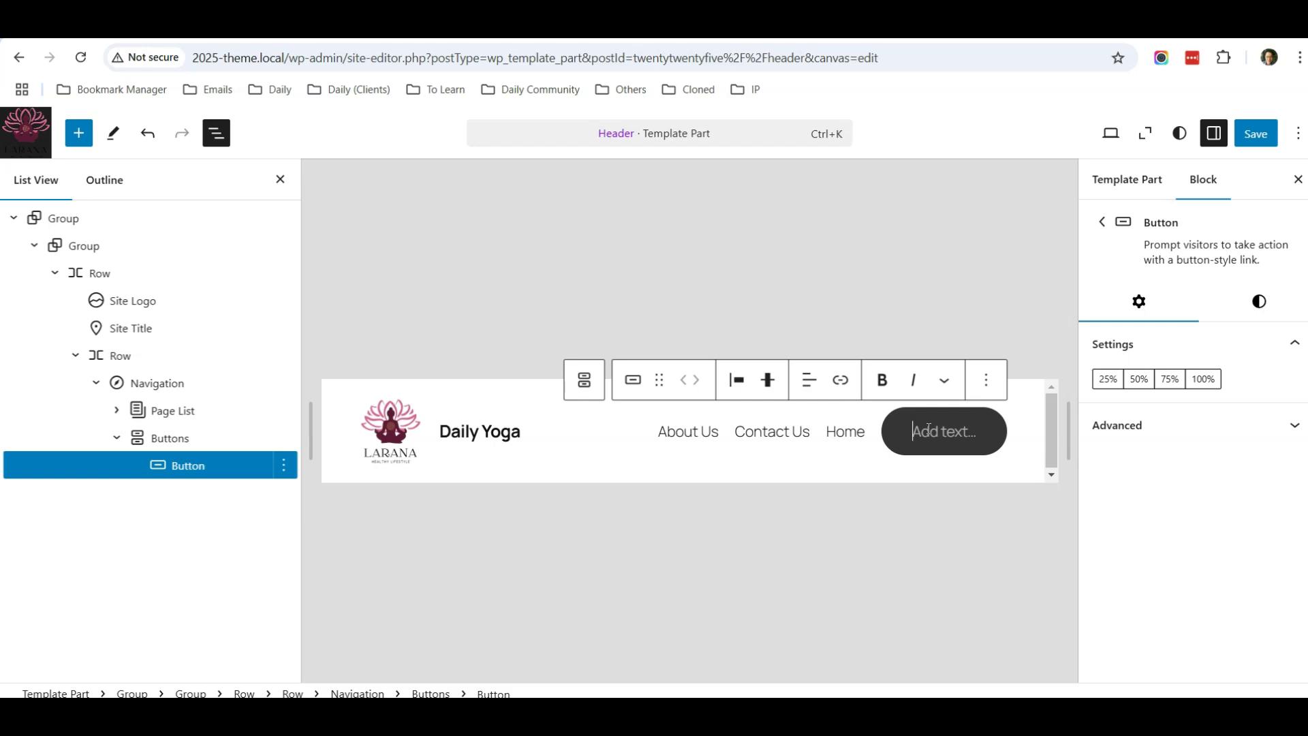
pyautogui.write('Join C')
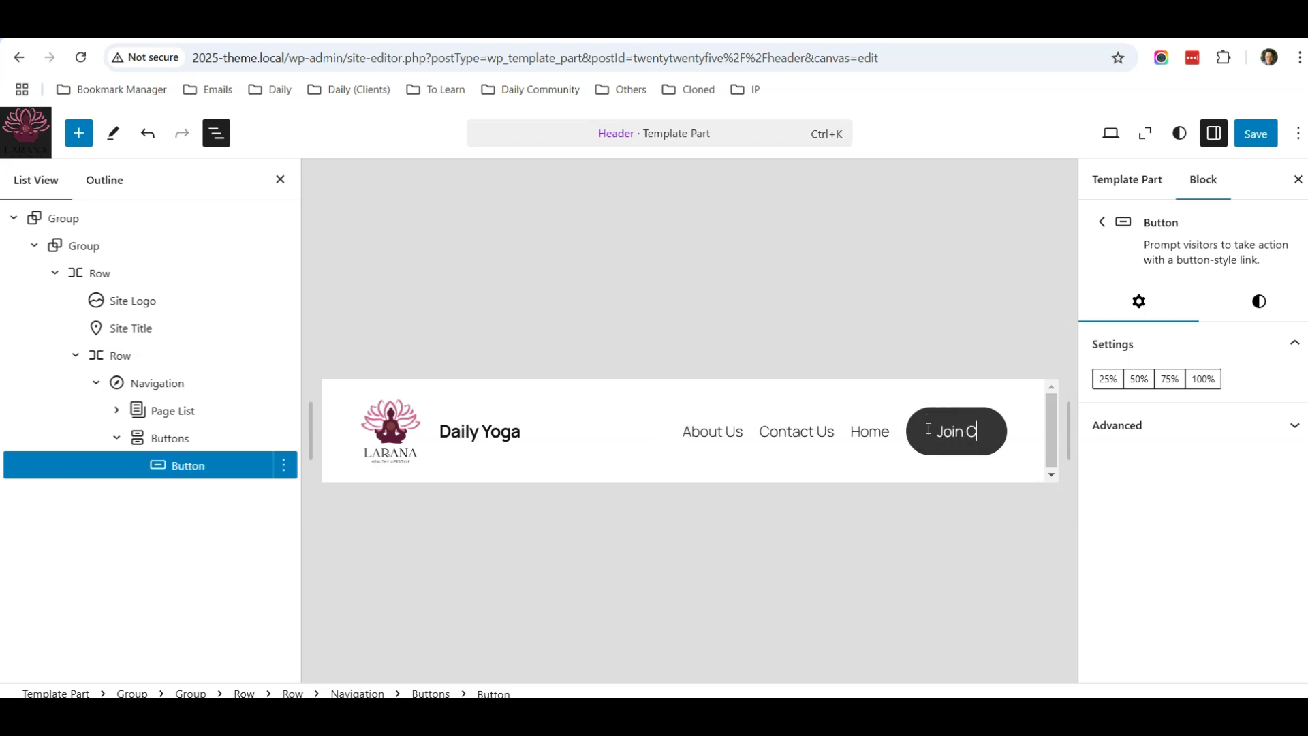
pyautogui.write('lass')
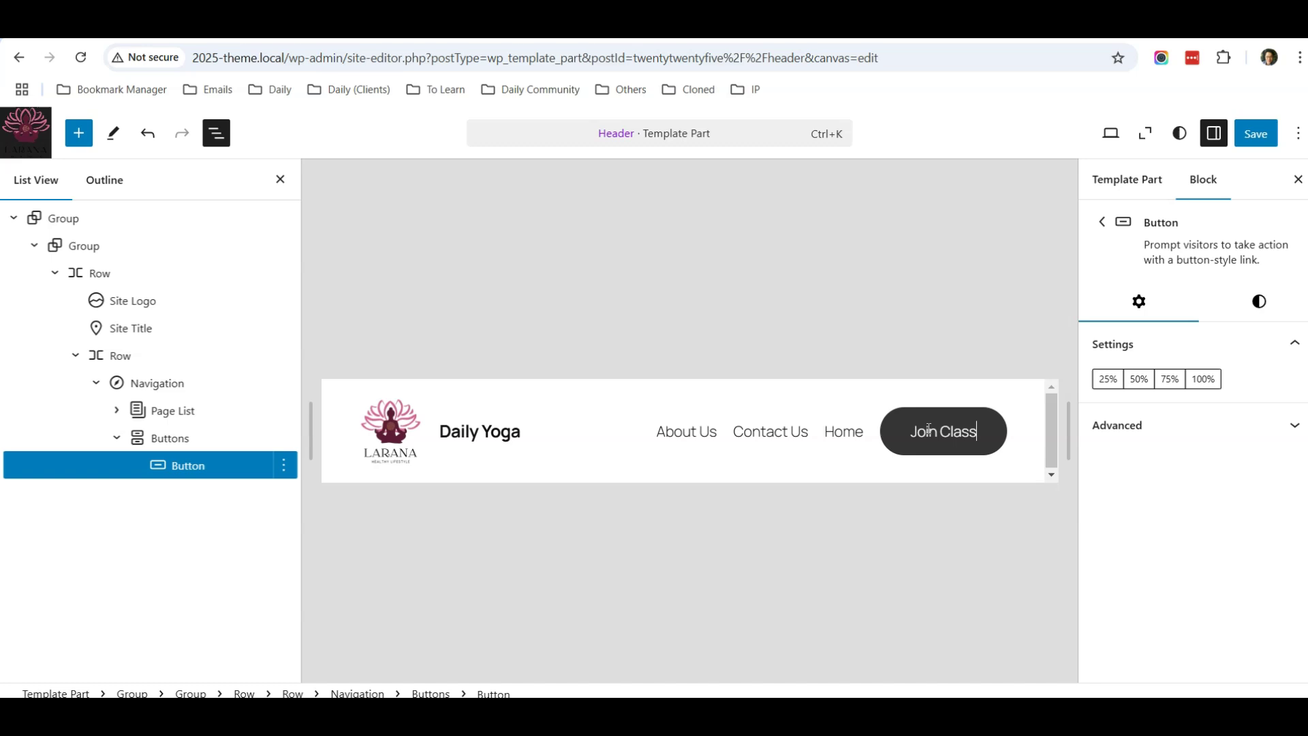
pyautogui.click(952, 433)
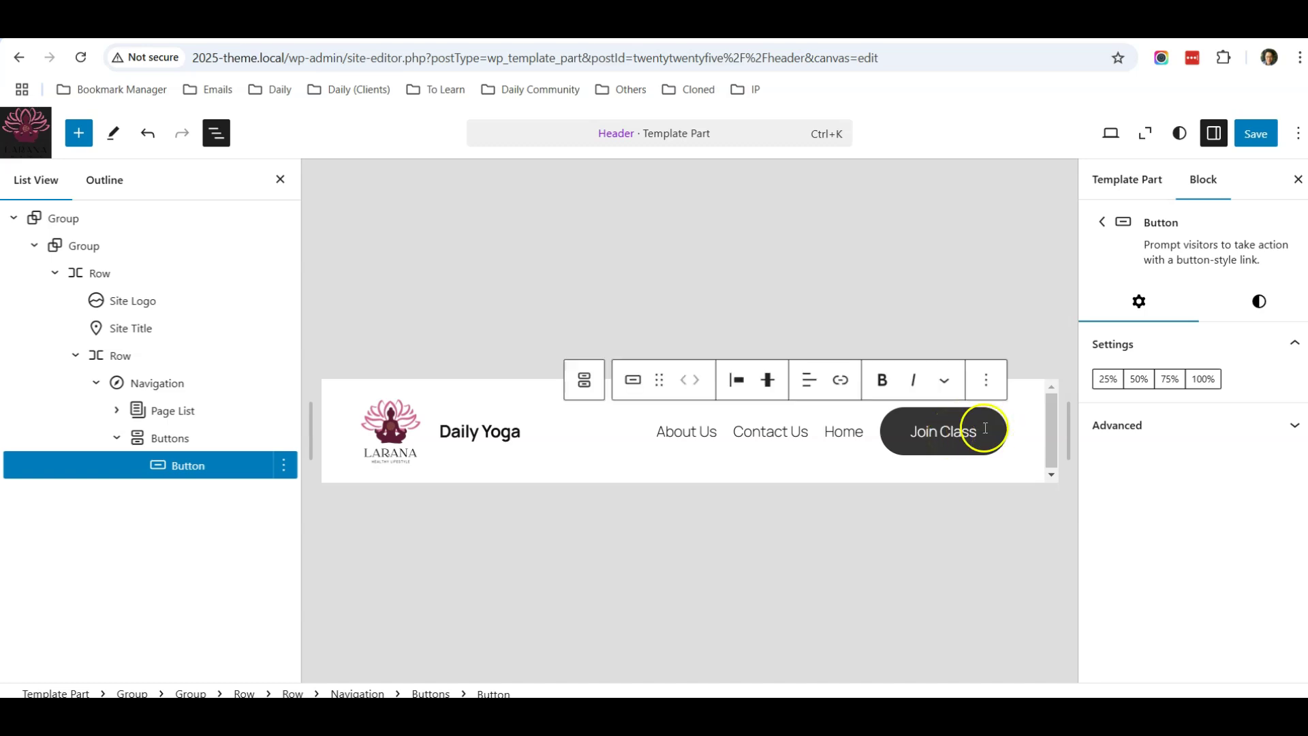
# Step: Link the Join Class button to '#' as a placeholder URL
pyautogui.click(841, 389)
pyautogui.click(943, 485)
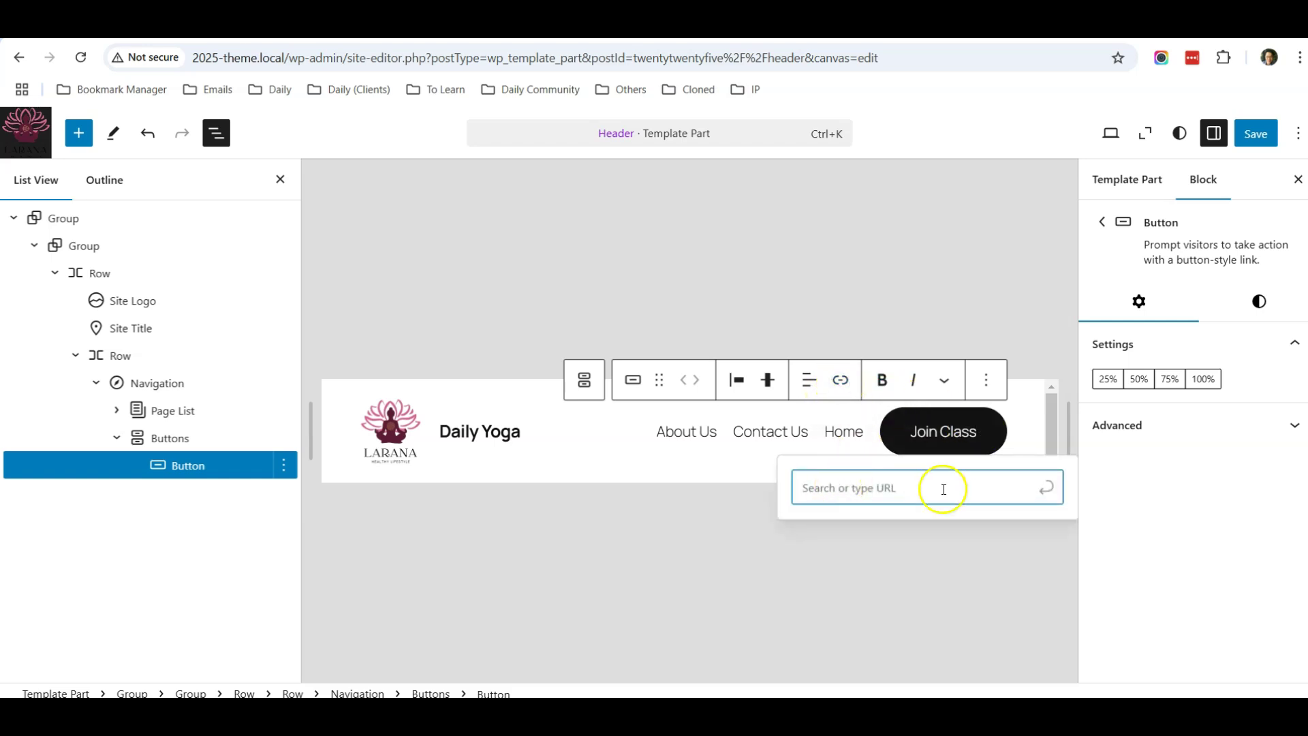
pyautogui.press('Return')
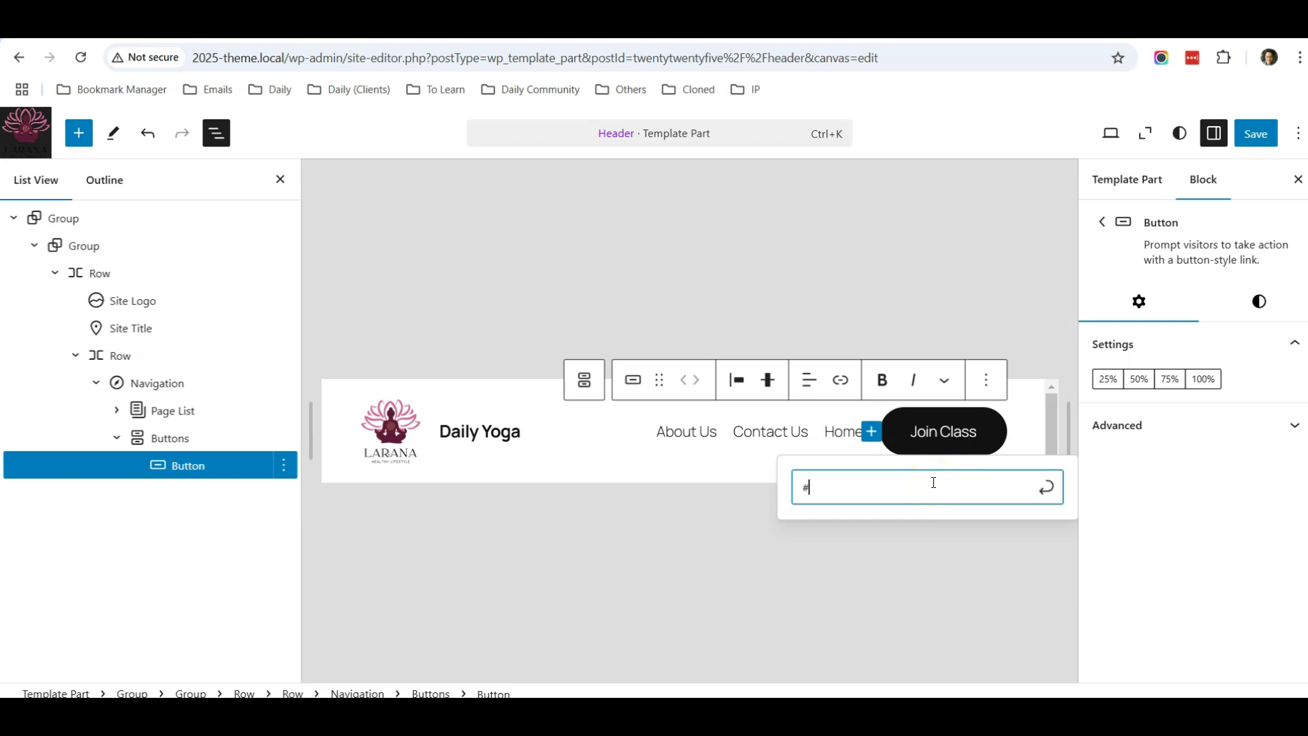
pyautogui.write('#')
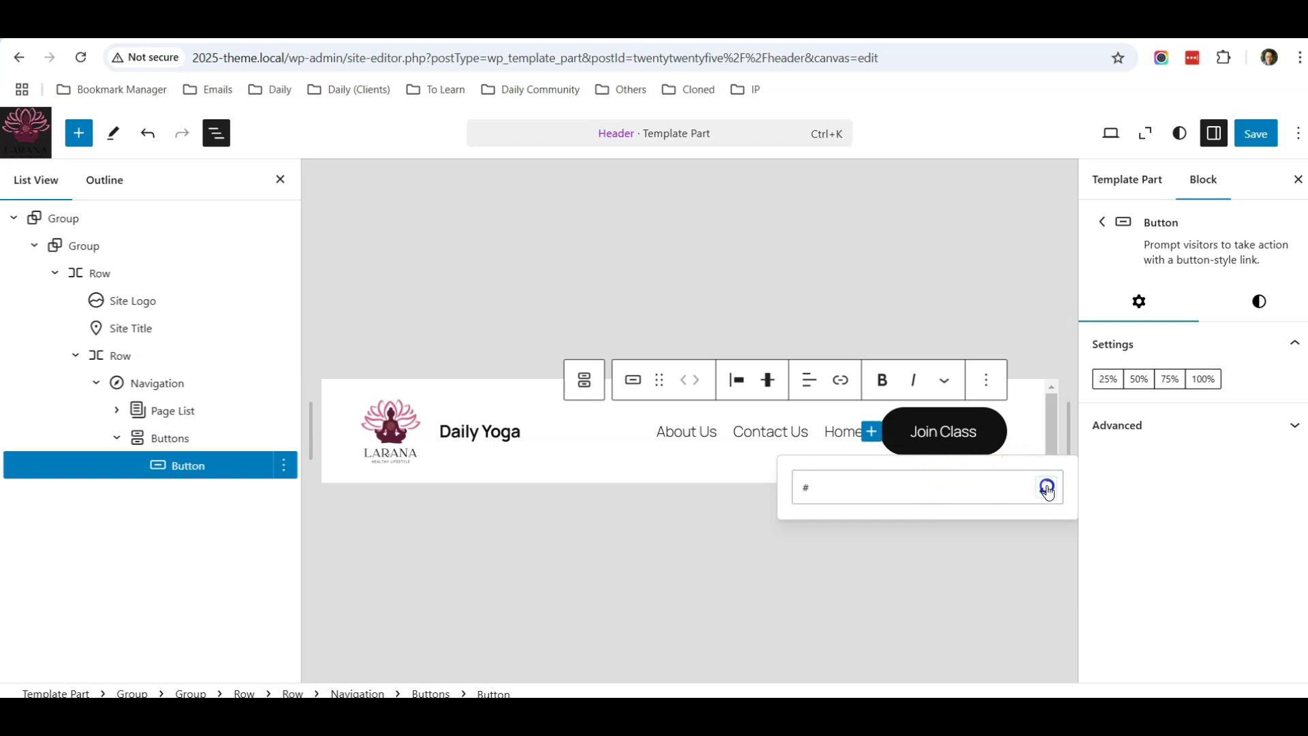
pyautogui.click(1046, 486)
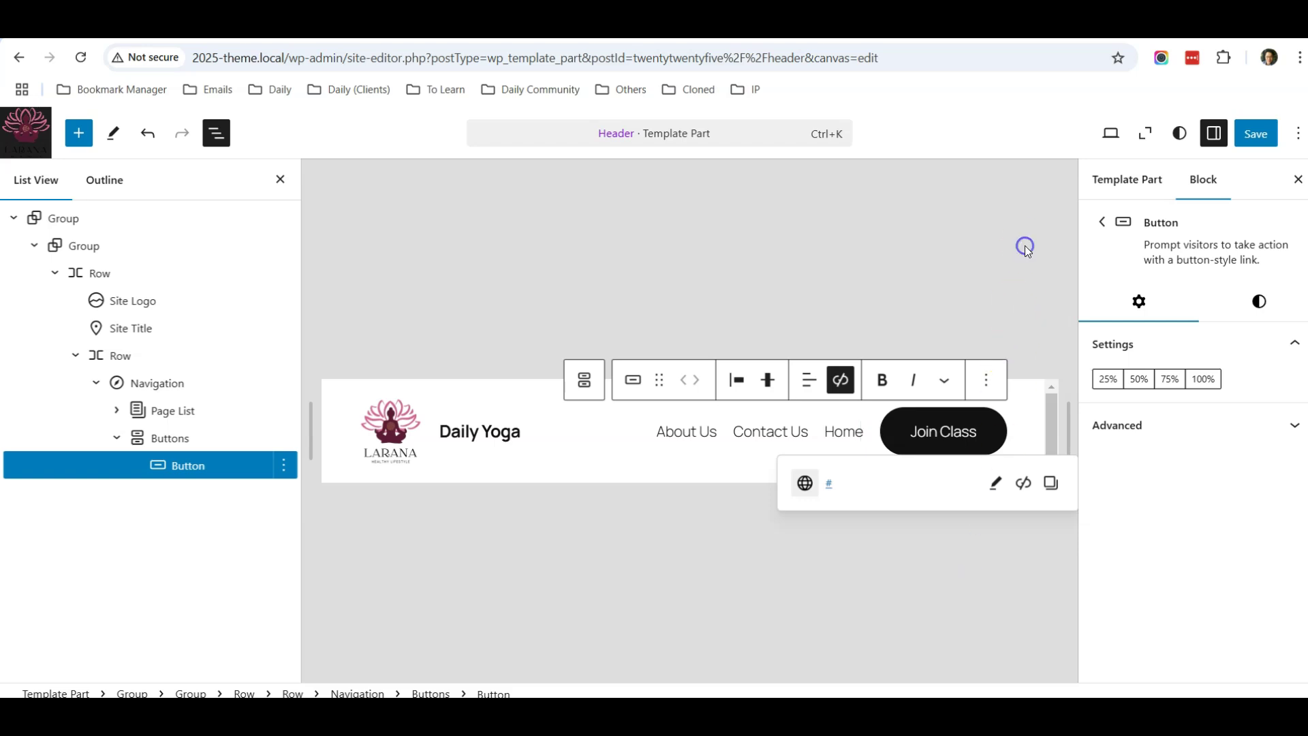
pyautogui.click(955, 434)
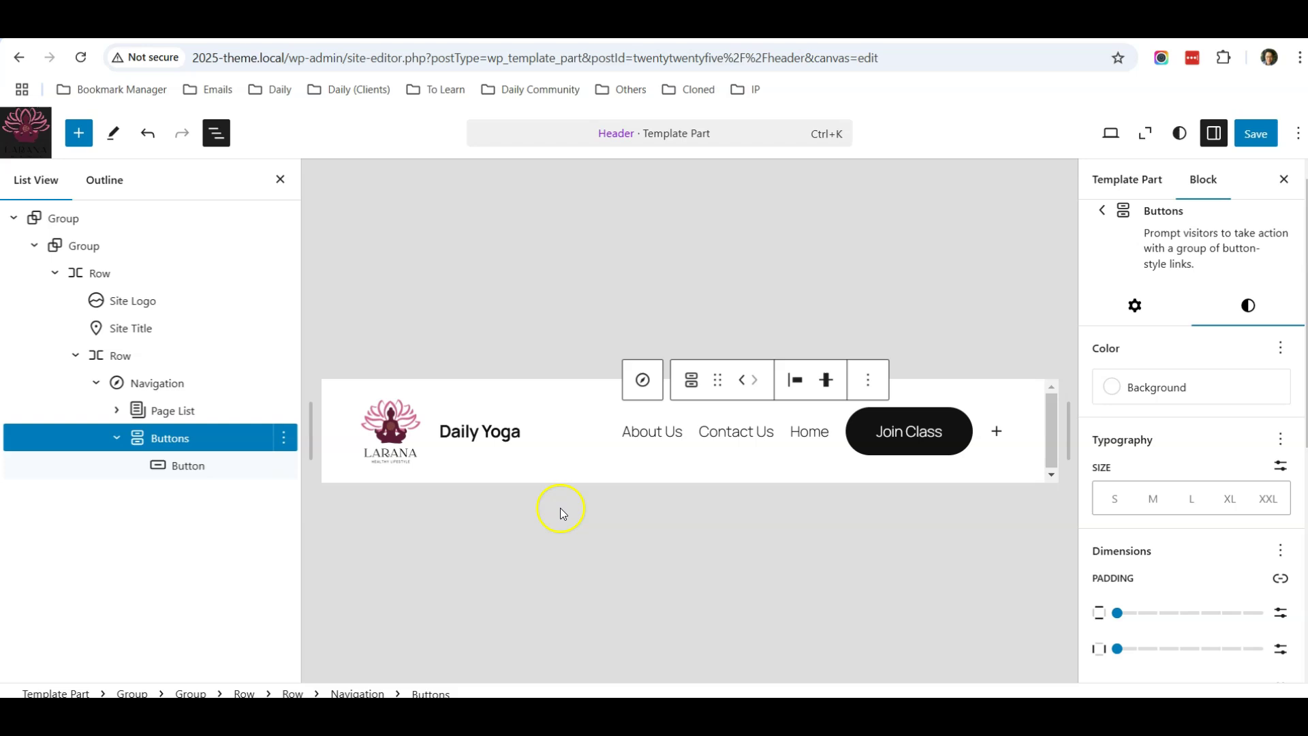
# Step: Give the Join Class button an Accent 1 yellow (#FFEE58) background and Contrast (#111111) text
pyautogui.click(186, 466)
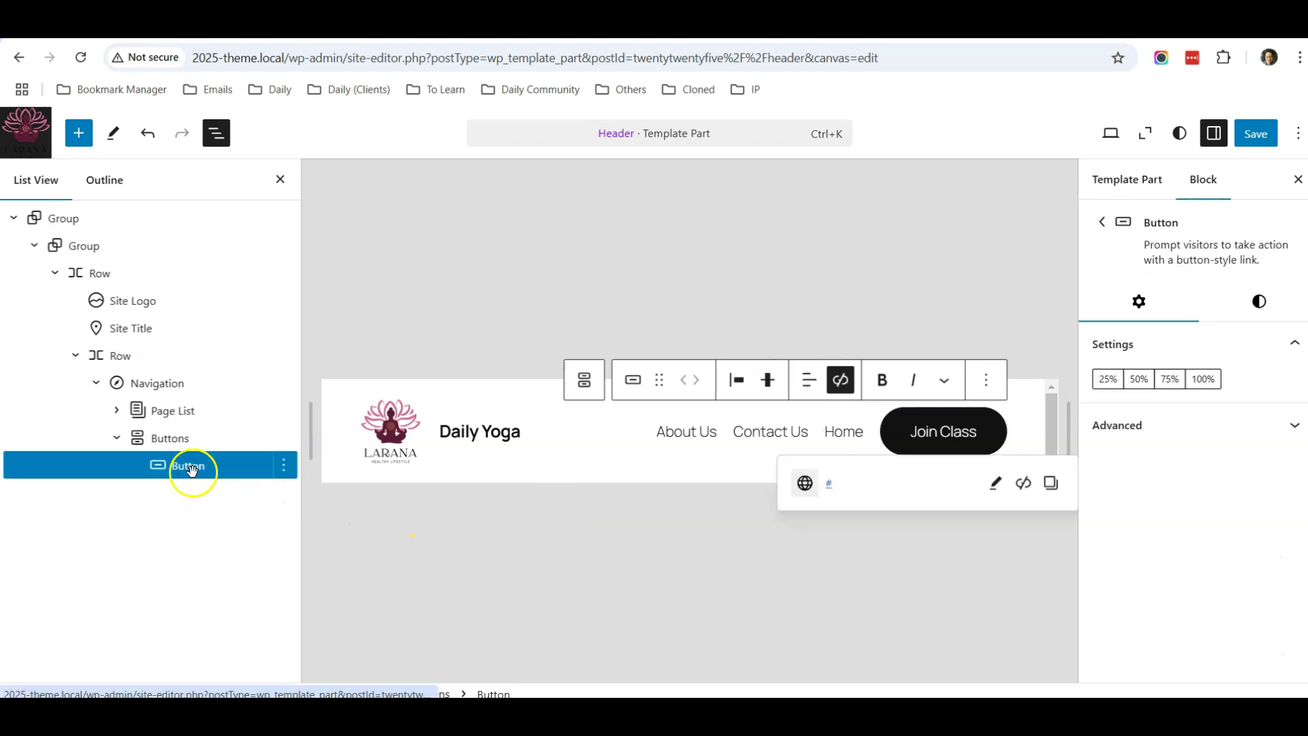
pyautogui.click(1274, 301)
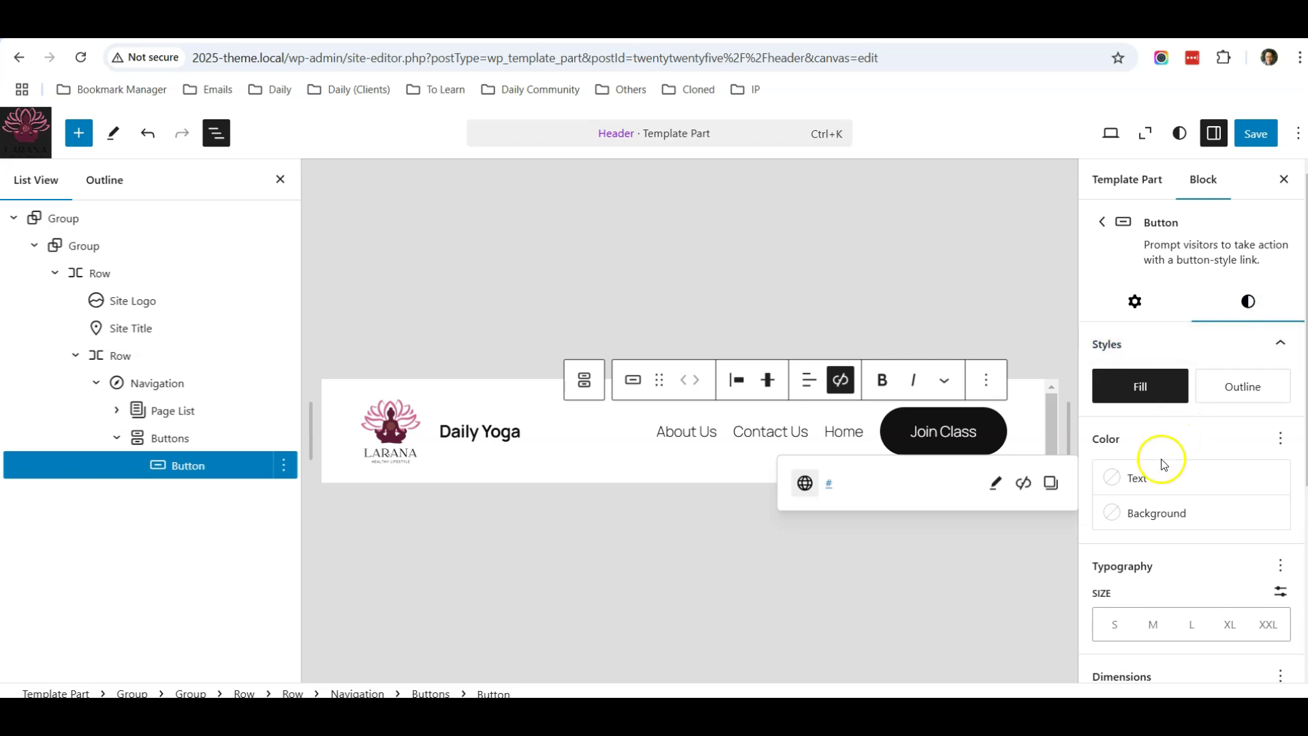
pyautogui.scroll(-1, 1164, 463)
pyautogui.click(1129, 394)
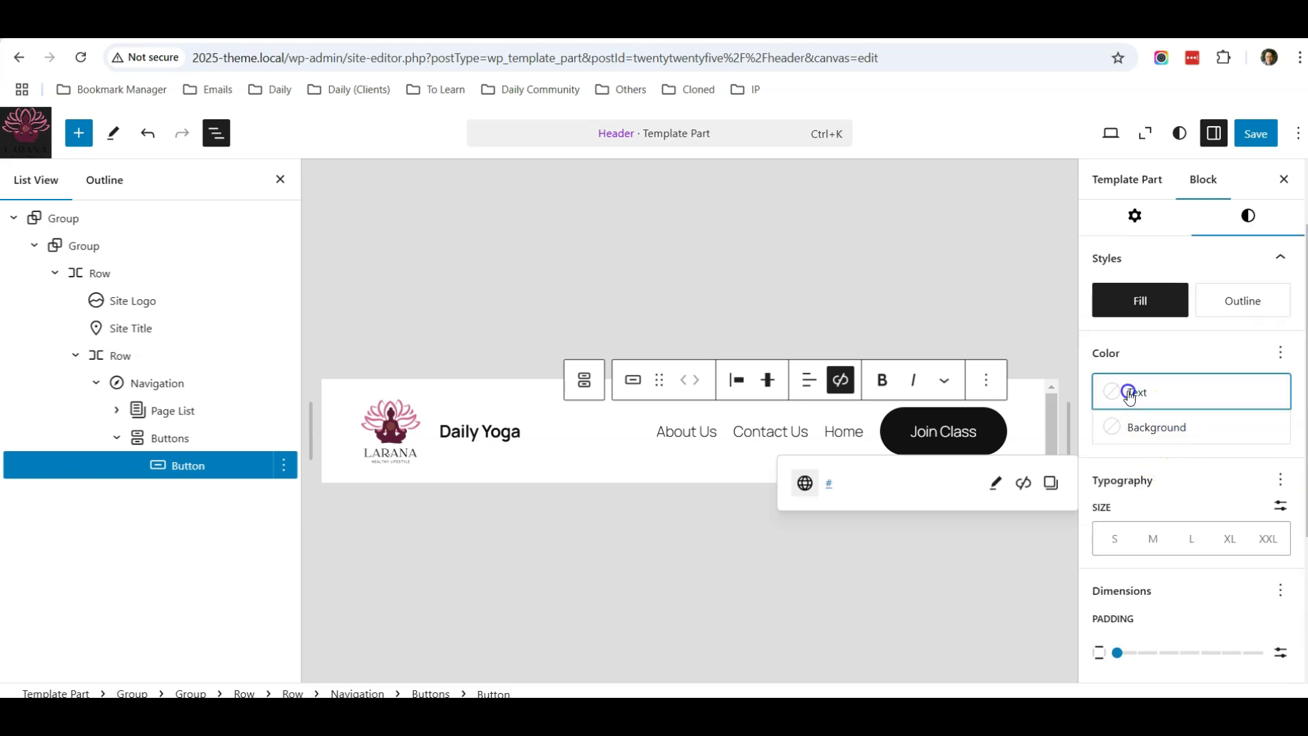
pyautogui.click(749, 556)
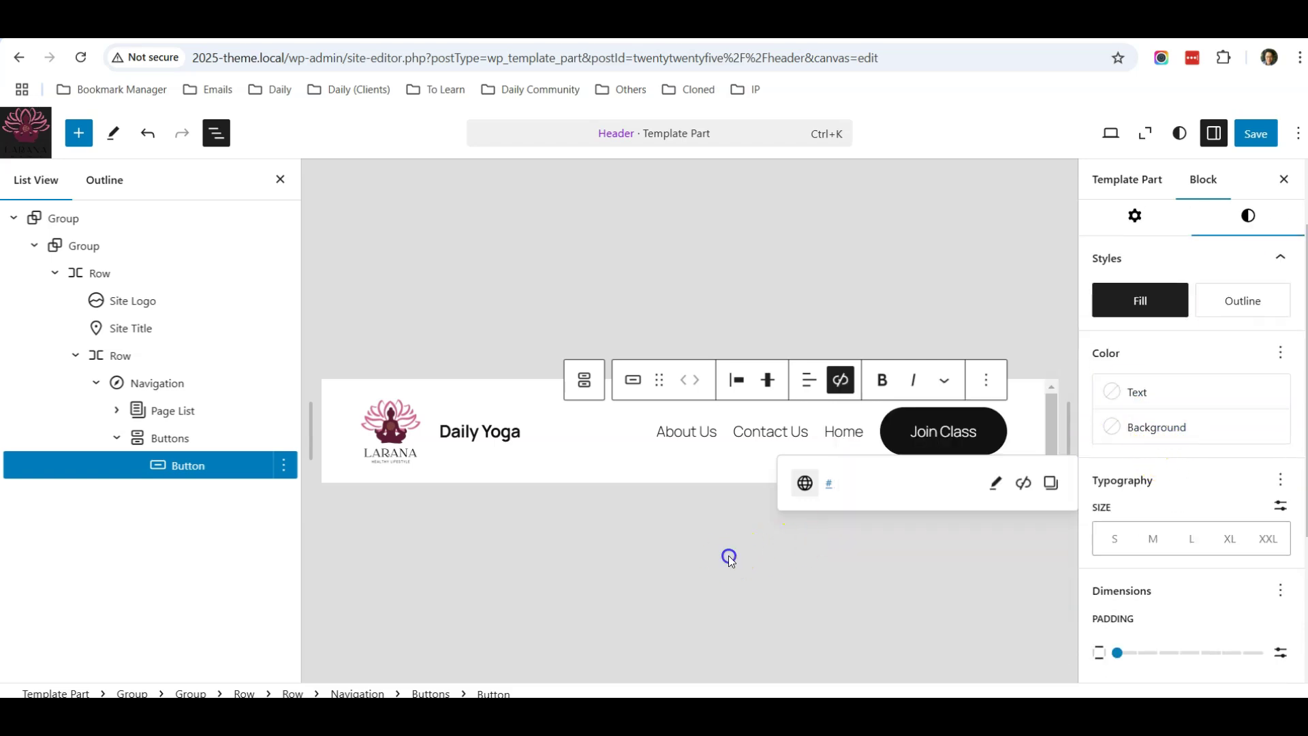
pyautogui.click(1143, 429)
pyautogui.click(932, 342)
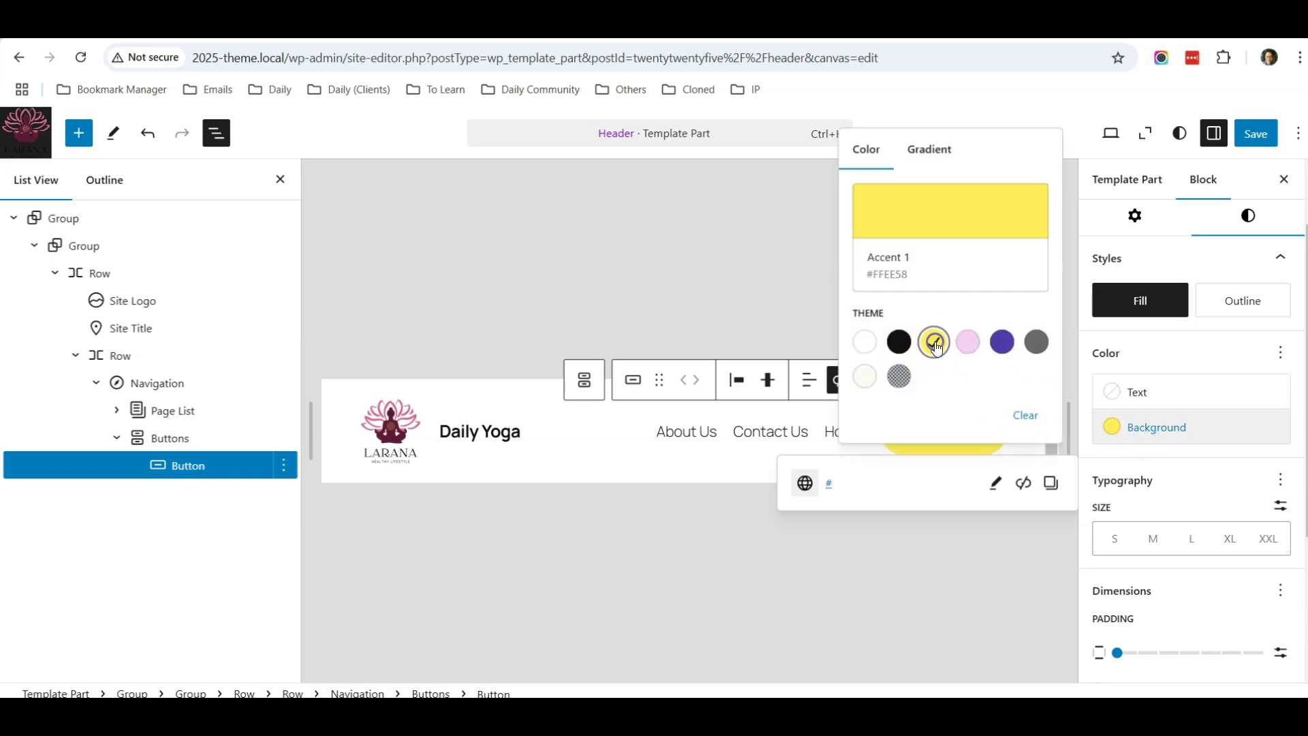
pyautogui.click(980, 551)
pyautogui.click(1136, 395)
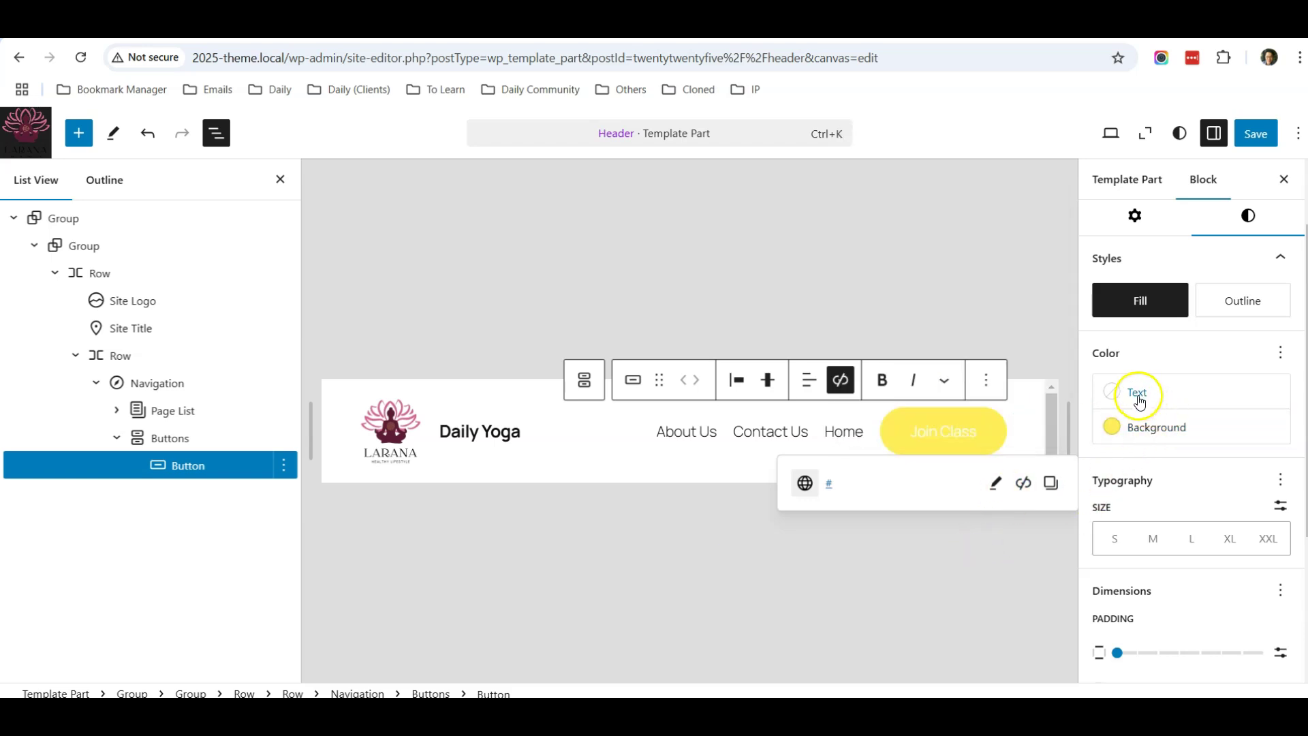
pyautogui.click(899, 546)
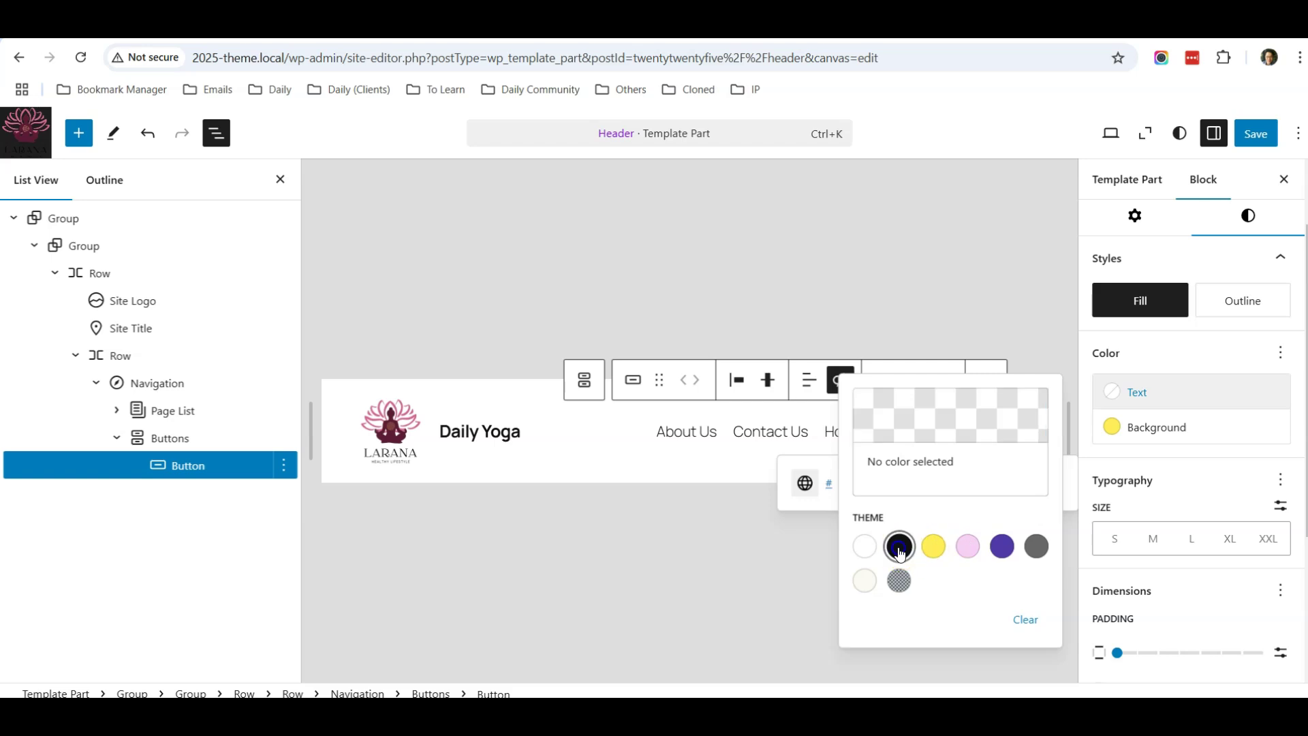
pyautogui.click(672, 582)
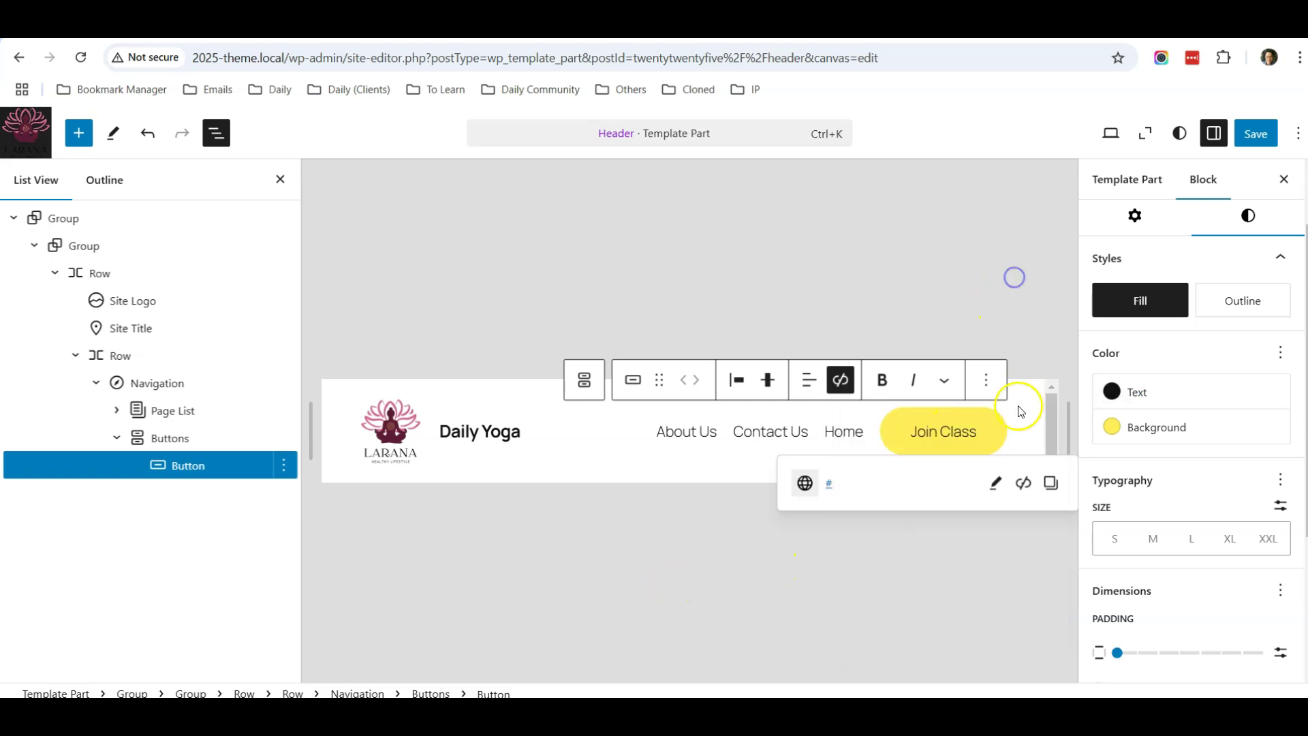
# Step: Save the finished header, confirming in the save panel
pyautogui.click(1257, 138)
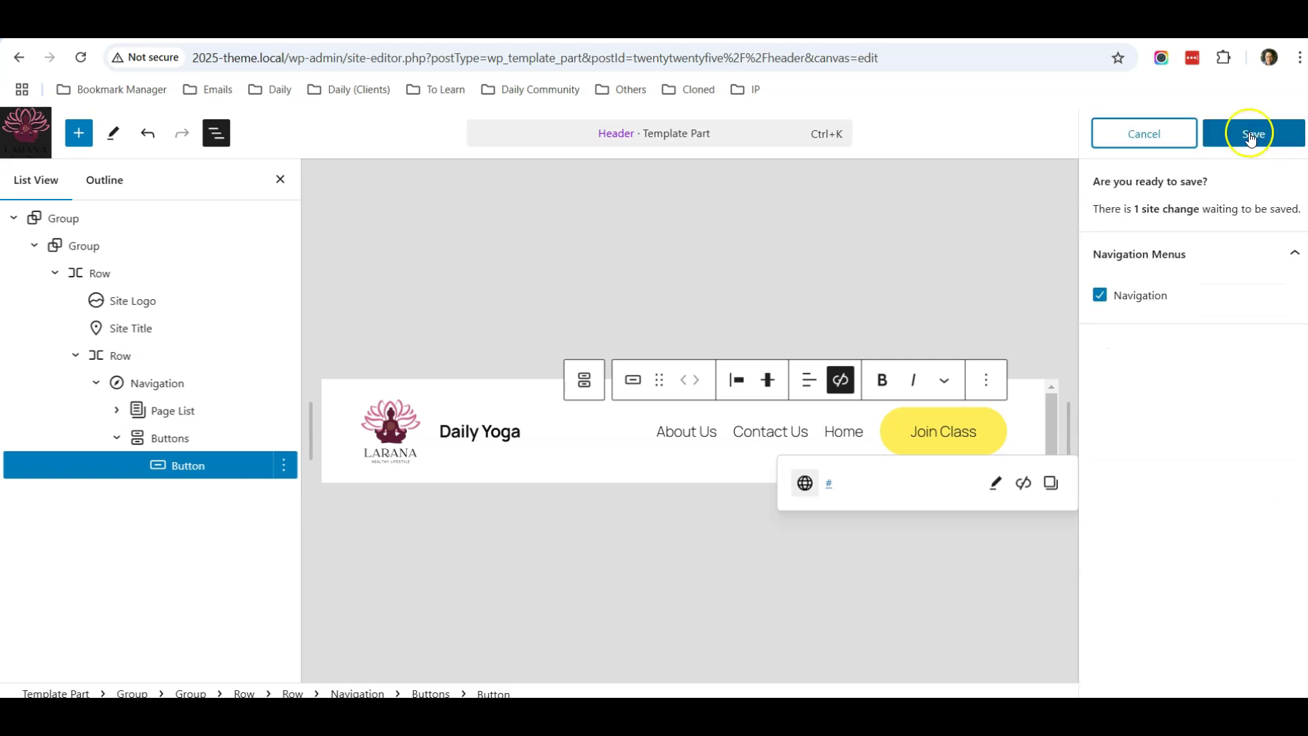
pyautogui.click(1249, 136)
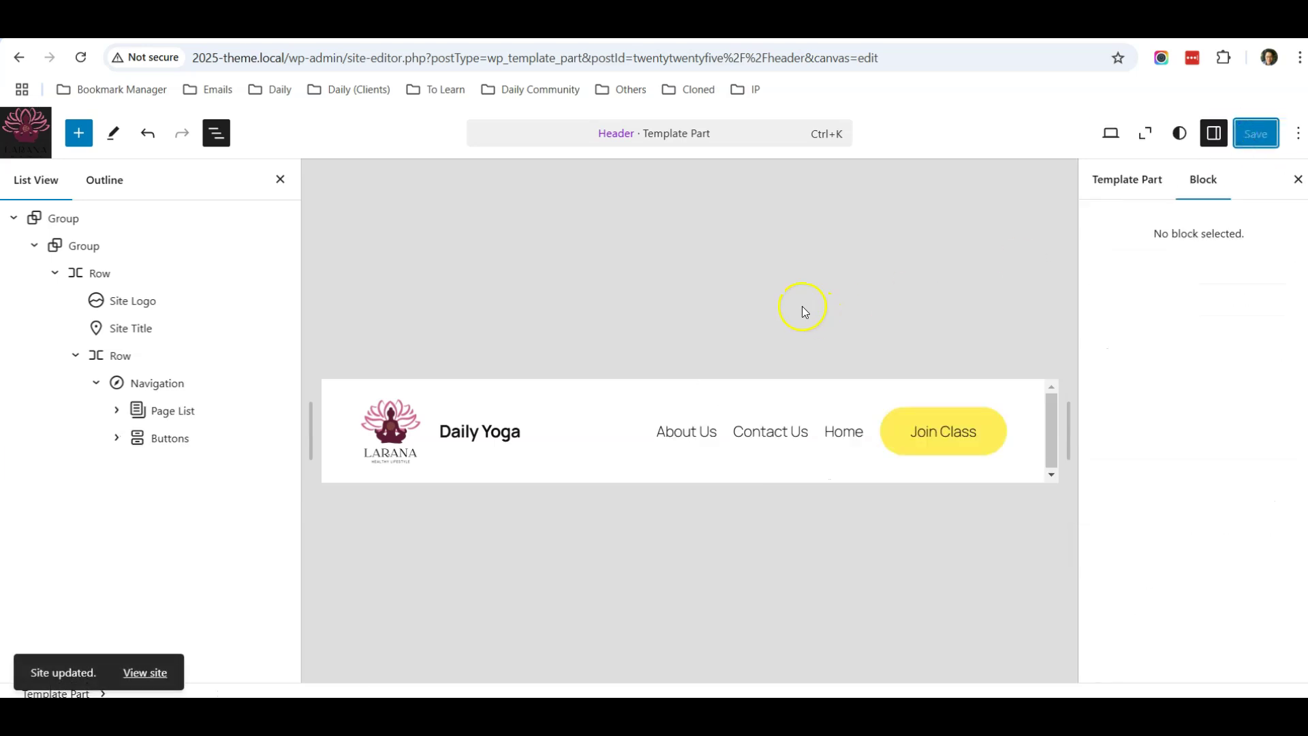